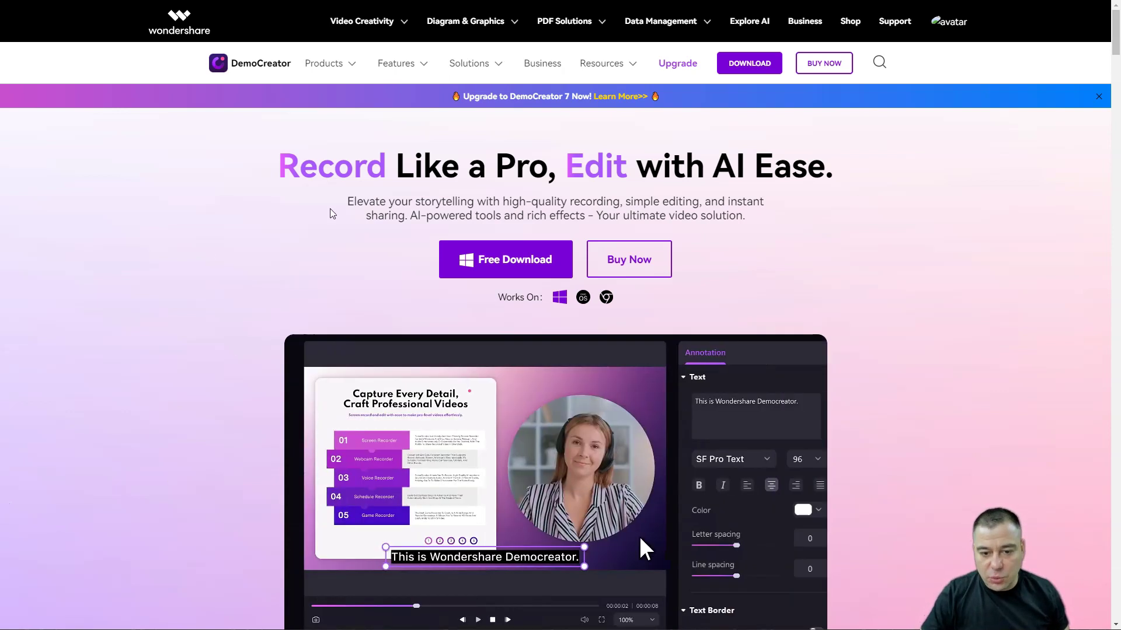
Scroll down to the High-Quality Recording Experiences section with the six recorder cards
{"action": "scroll", "coordinate": [199, 315], "scroll_direction": "down", "scroll_amount": 7}
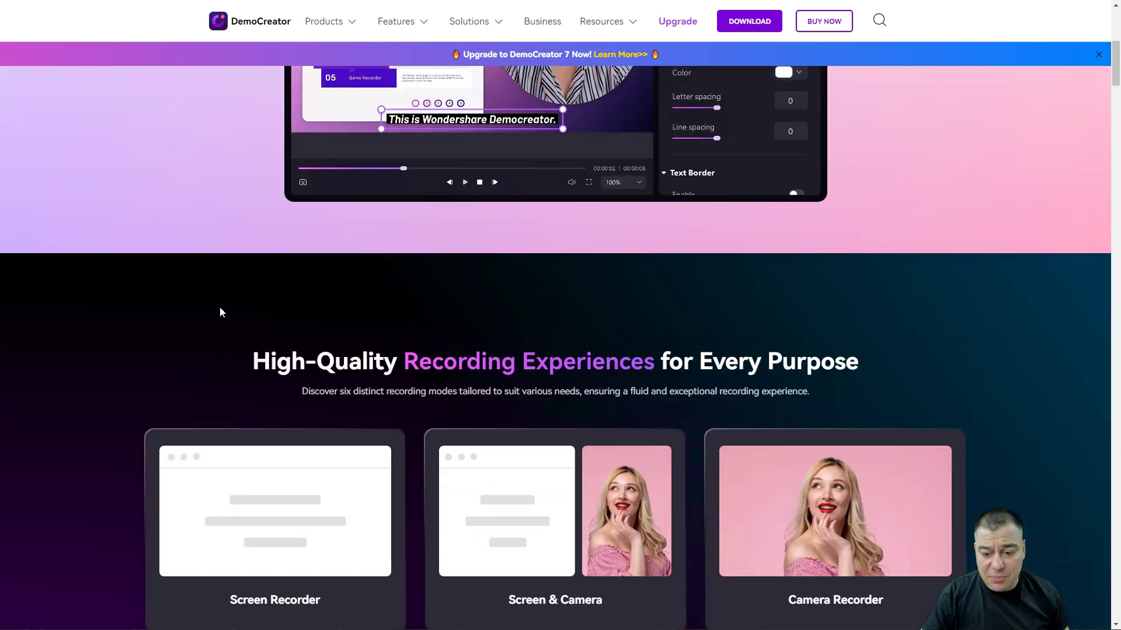
{"action": "scroll", "coordinate": [220, 306], "scroll_direction": "down", "scroll_amount": 2}
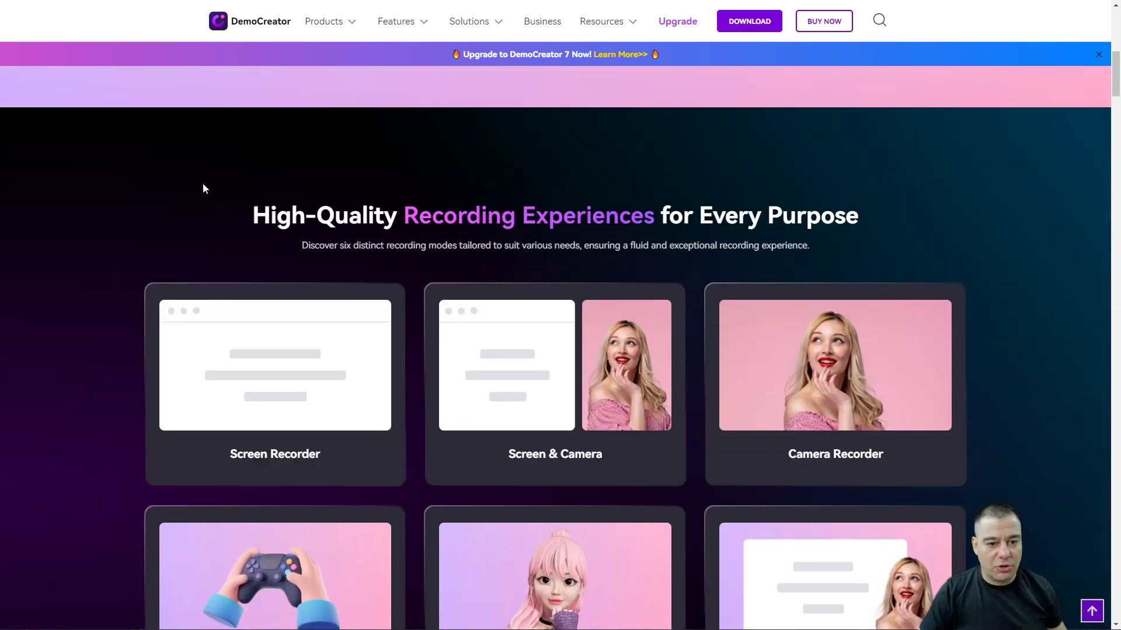
{"action": "scroll", "coordinate": [202, 191], "scroll_direction": "down", "scroll_amount": 2}
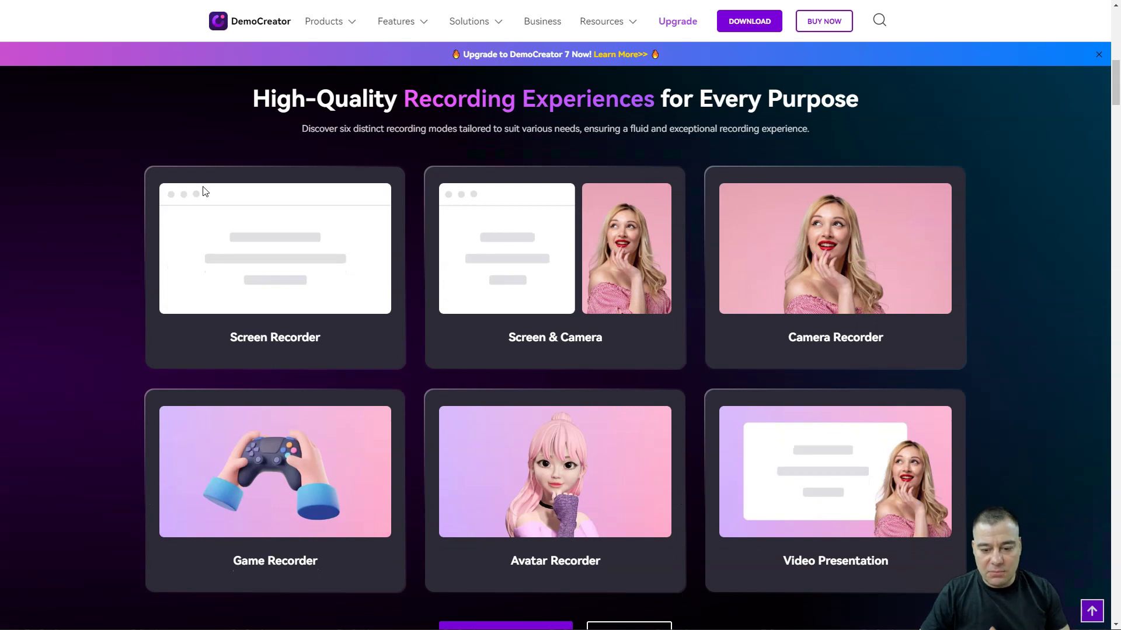
{"action": "mouse_move", "coordinate": [203, 186]}
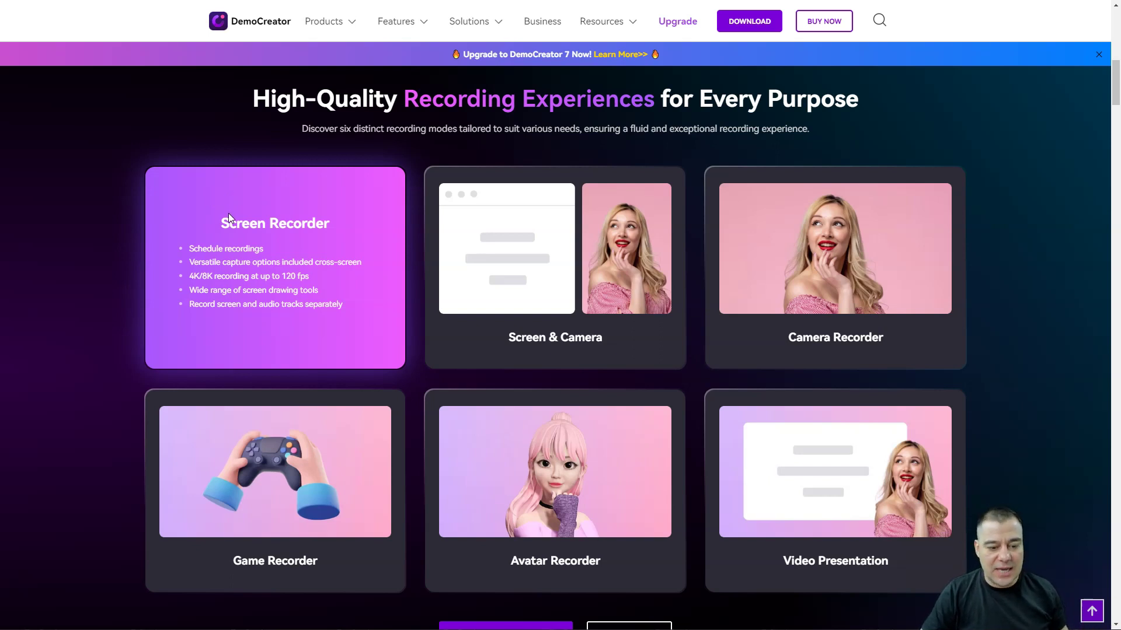
{"action": "scroll", "coordinate": [288, 278], "scroll_direction": "up", "scroll_amount": 15}
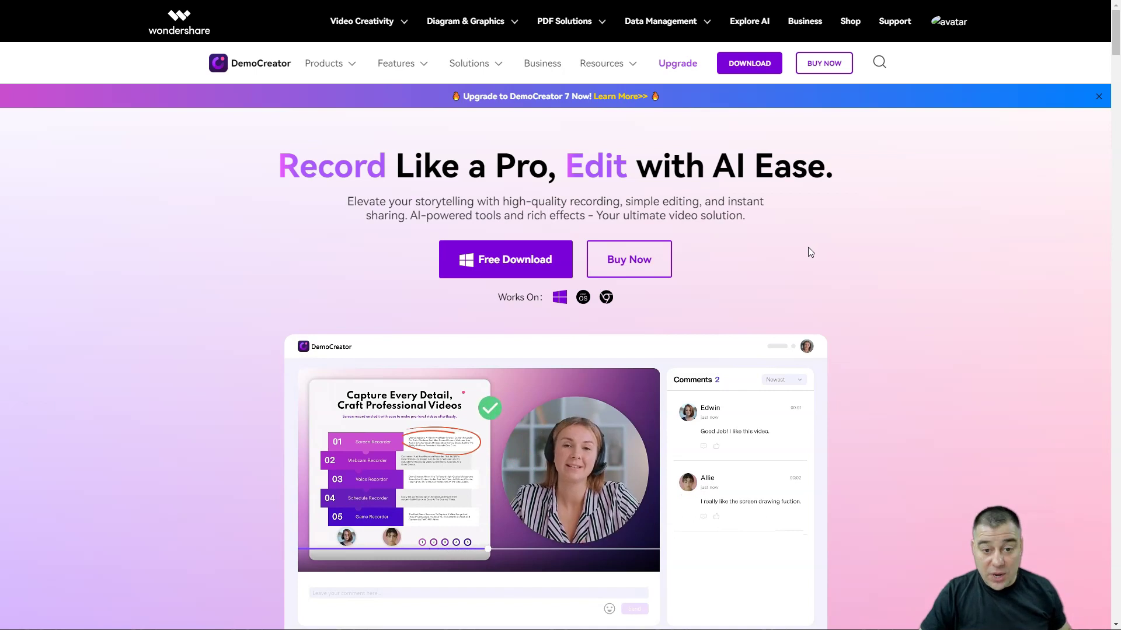
{"action": "scroll", "coordinate": [808, 248], "scroll_direction": "down", "scroll_amount": 9}
{"action": "scroll", "coordinate": [808, 248], "scroll_direction": "down", "scroll_amount": 3}
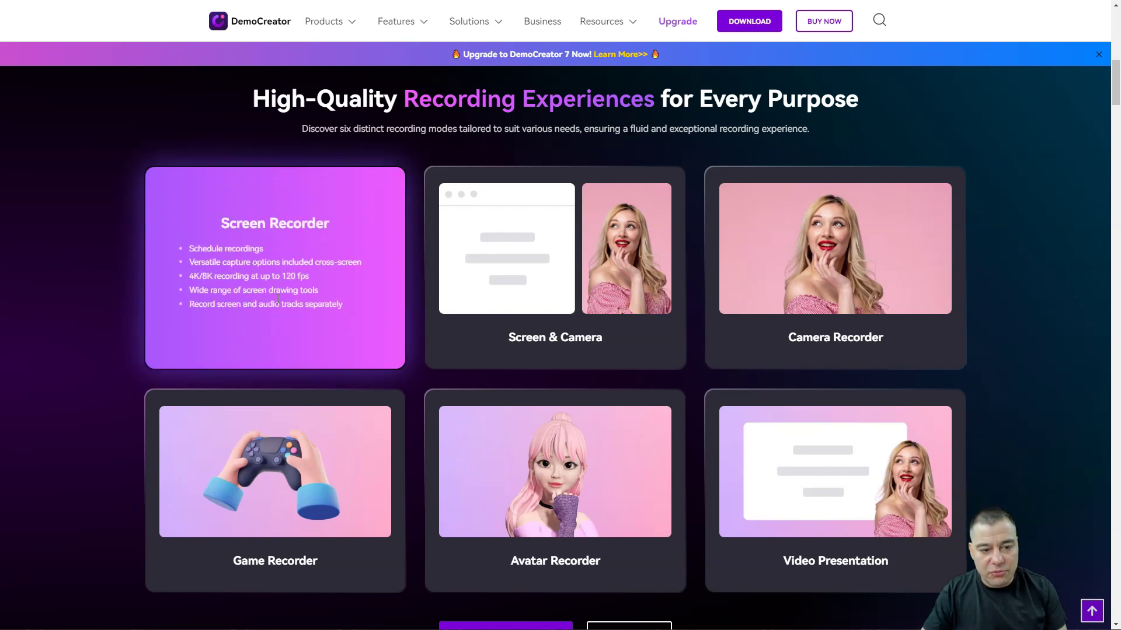
Reveal the feature list of each recorder card in turn
{"action": "mouse_move", "coordinate": [497, 306]}
{"action": "mouse_move", "coordinate": [808, 312]}
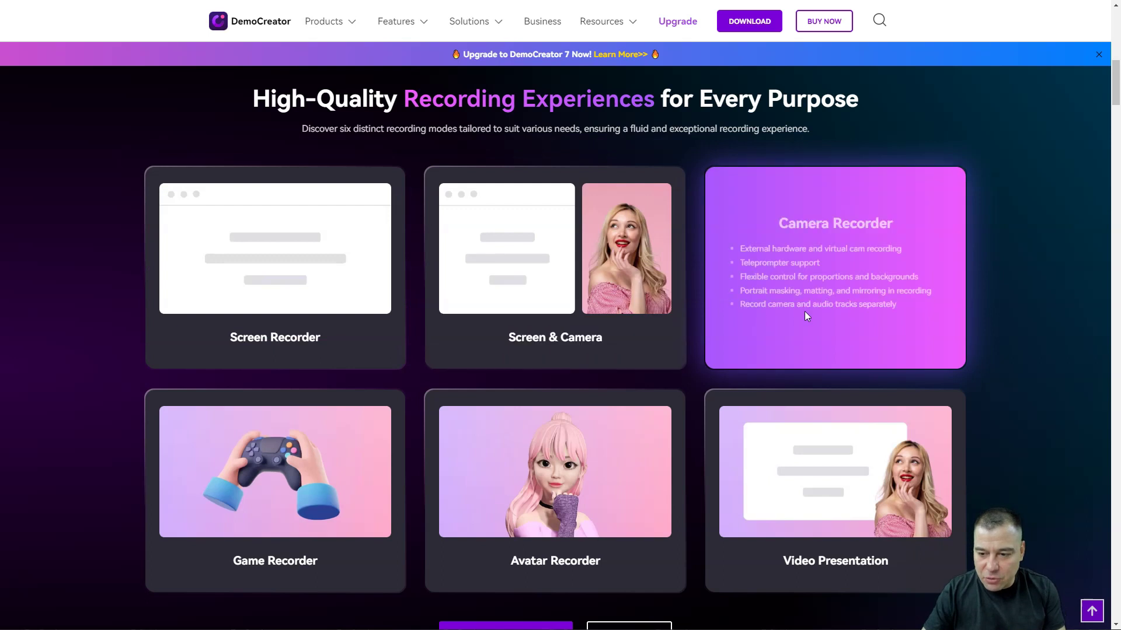
{"action": "mouse_move", "coordinate": [308, 511]}
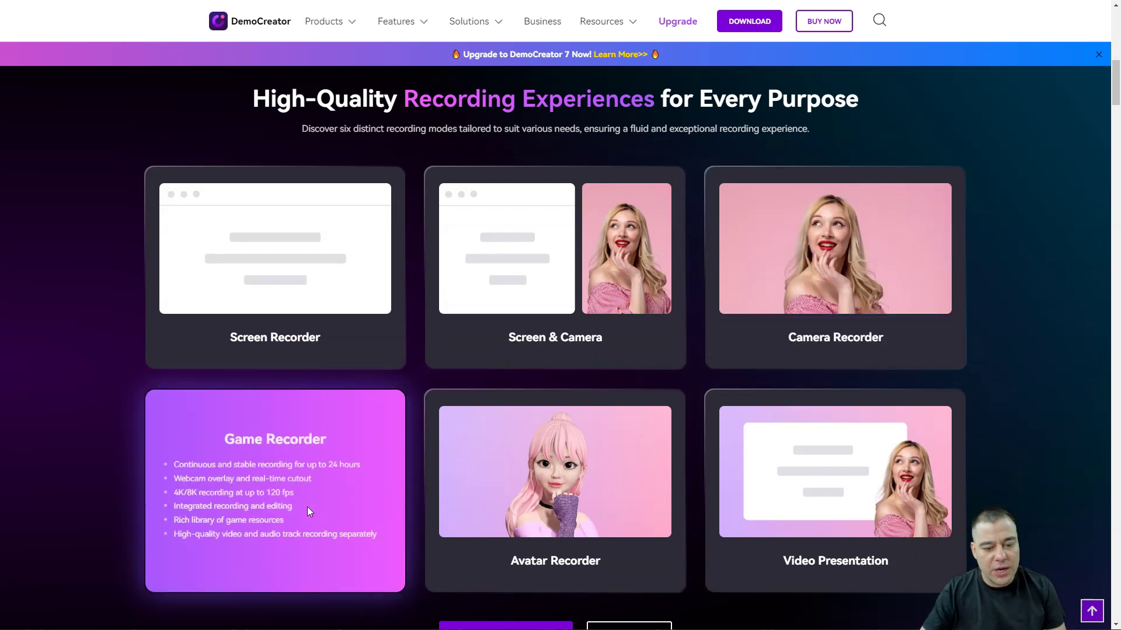
{"action": "mouse_move", "coordinate": [577, 488]}
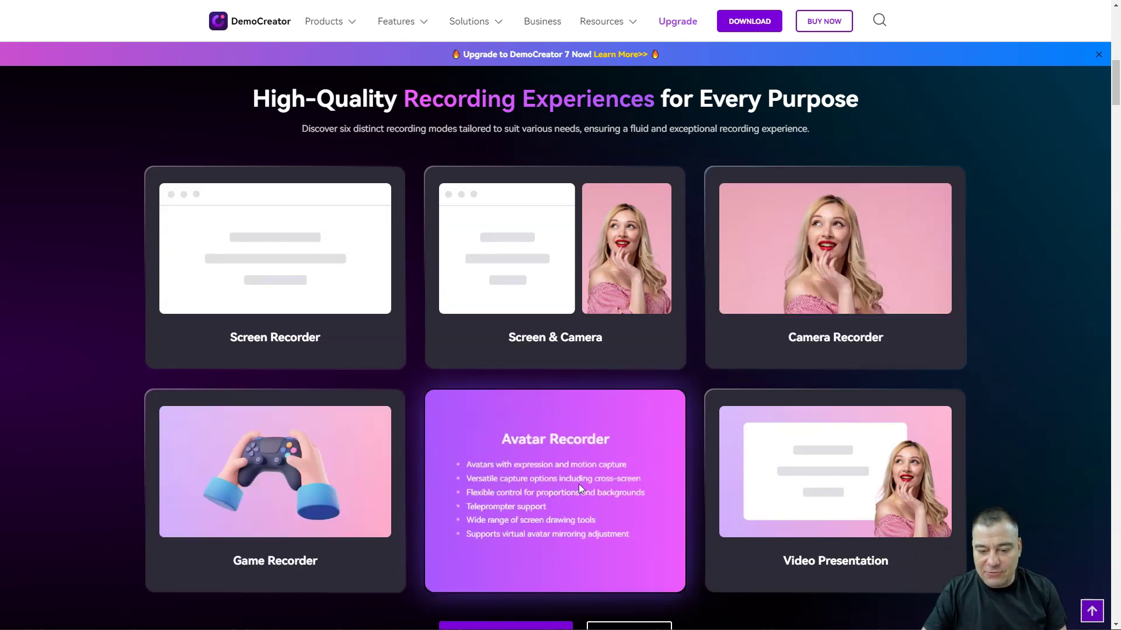
Scroll through Dedicated Editing for Recorded Videos, including Cursor Effects, toward the Seamless Sharing cards
{"action": "mouse_move", "coordinate": [774, 469]}
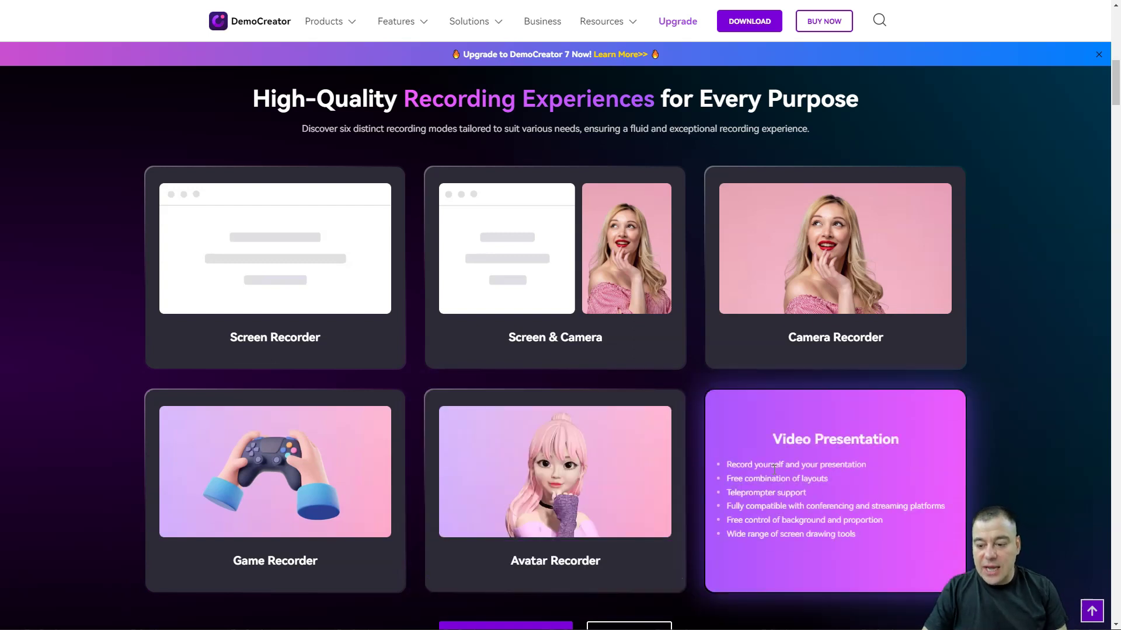
{"action": "scroll", "coordinate": [774, 467], "scroll_direction": "down", "scroll_amount": 10}
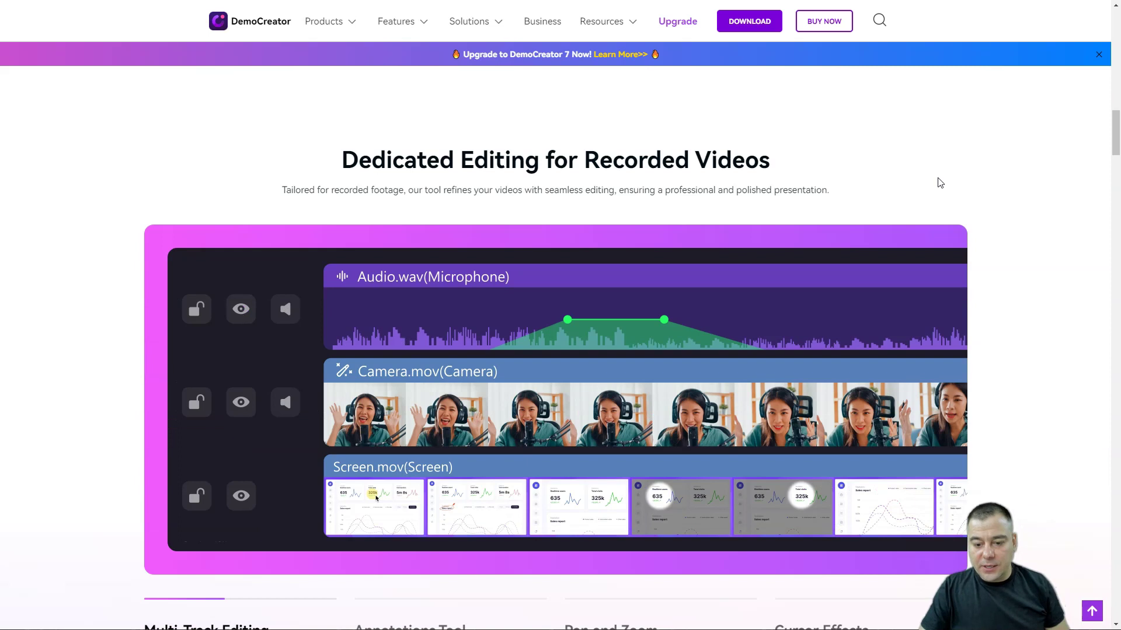
{"action": "scroll", "coordinate": [928, 237], "scroll_direction": "down", "scroll_amount": 1}
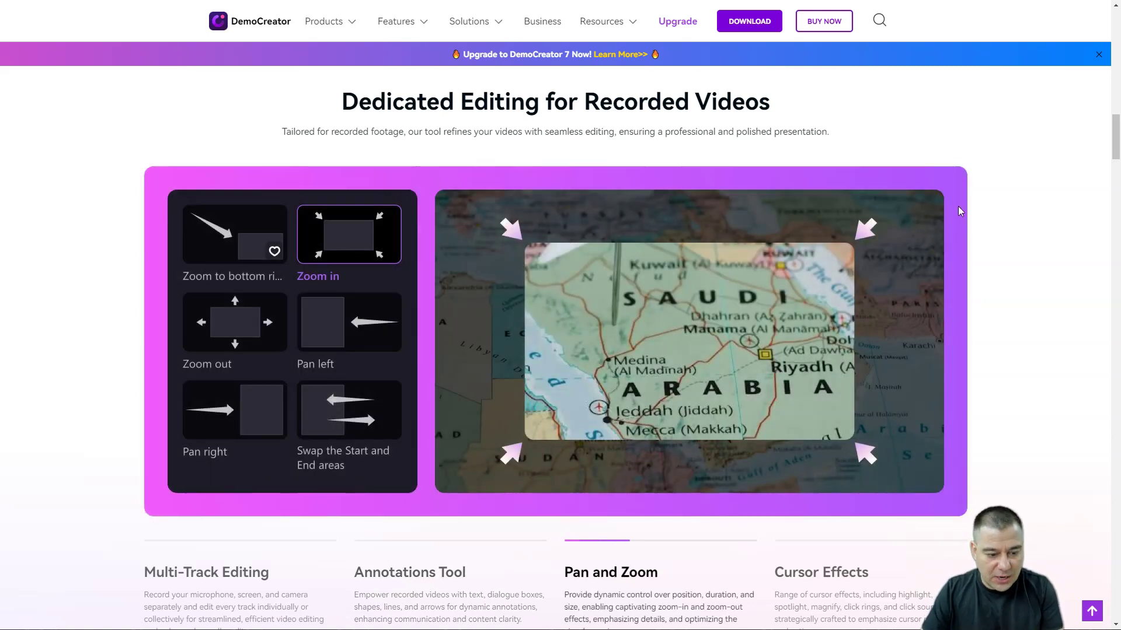
{"action": "scroll", "coordinate": [958, 207], "scroll_direction": "down", "scroll_amount": 2}
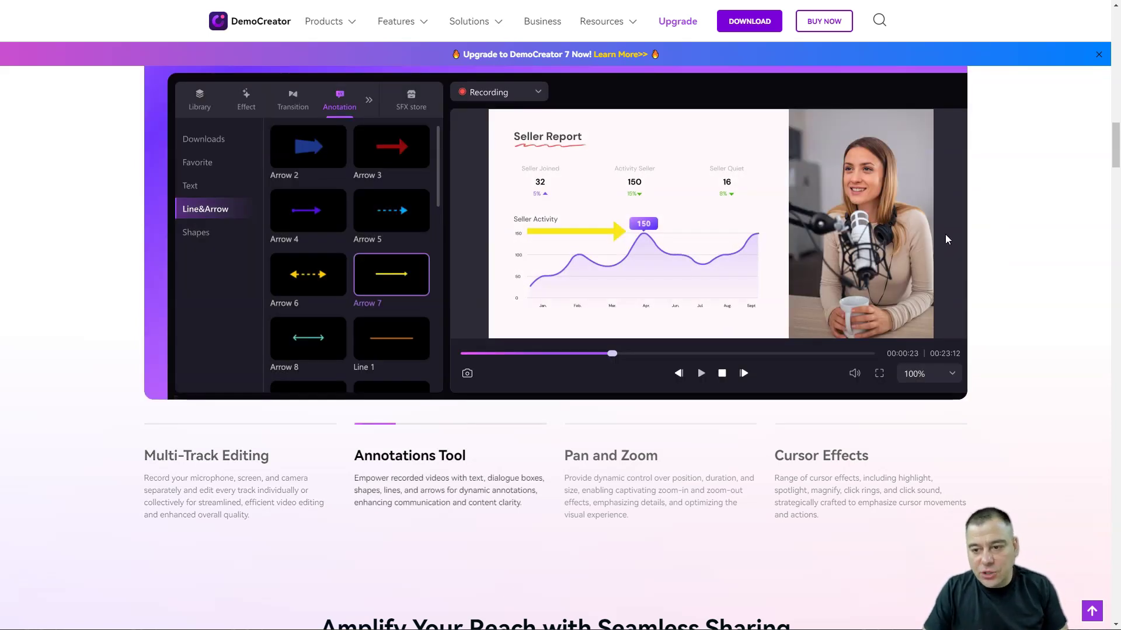
{"action": "scroll", "coordinate": [981, 233], "scroll_direction": "down", "scroll_amount": 2}
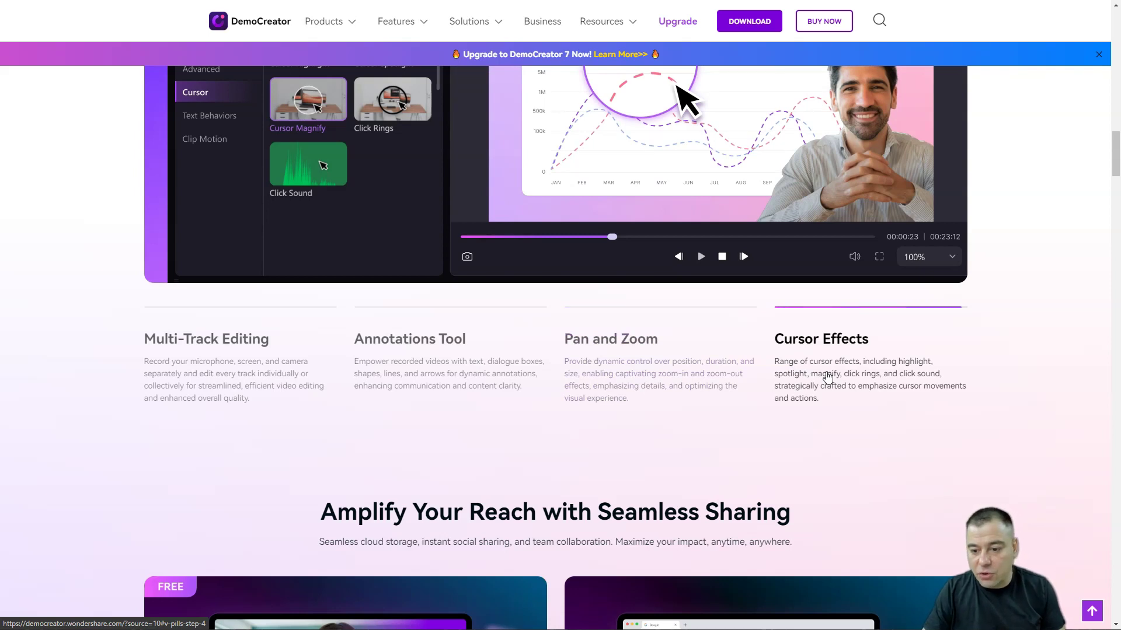
Scroll through the AI-Powered Features for recording and video
{"action": "scroll", "coordinate": [828, 378], "scroll_direction": "down", "scroll_amount": 6}
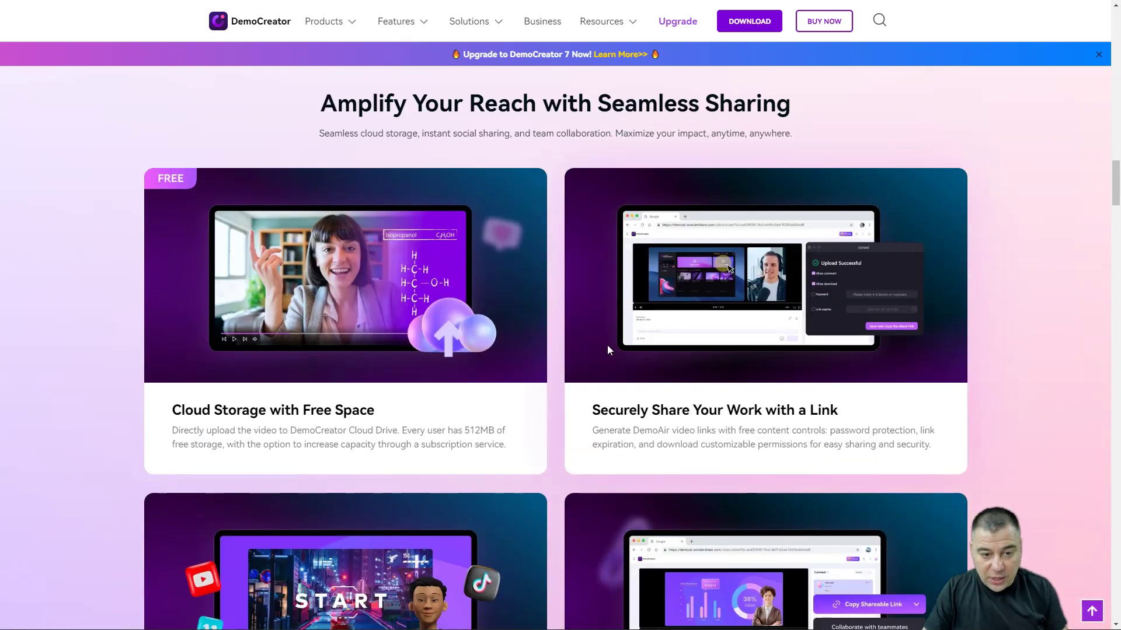
{"action": "scroll", "coordinate": [1058, 256], "scroll_direction": "down", "scroll_amount": 12}
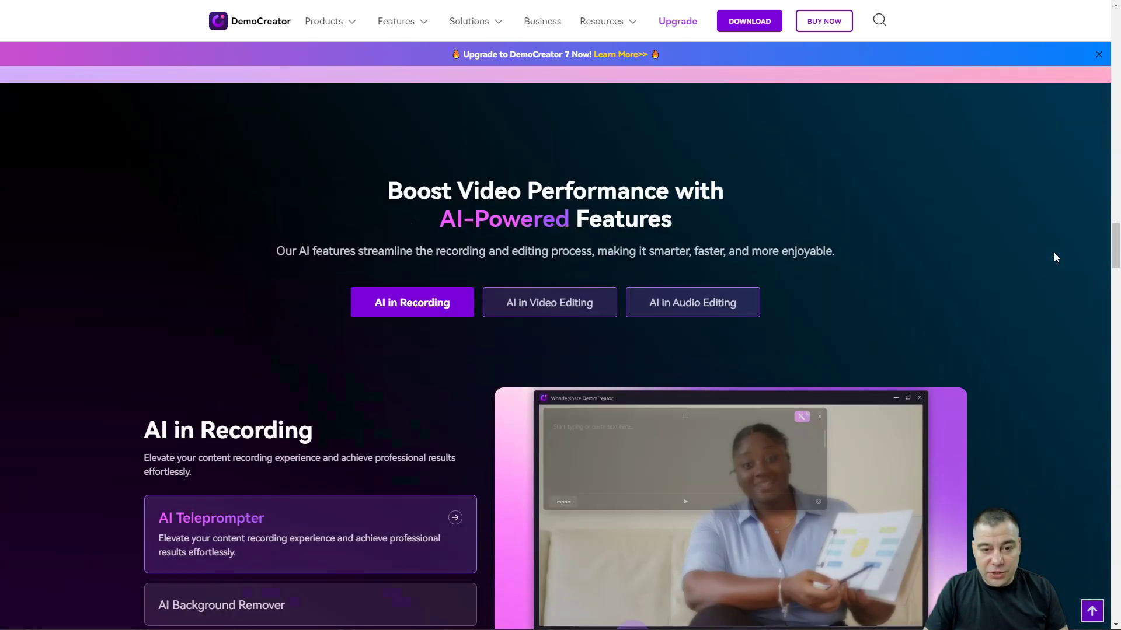
{"action": "scroll", "coordinate": [1057, 257], "scroll_direction": "down", "scroll_amount": 1}
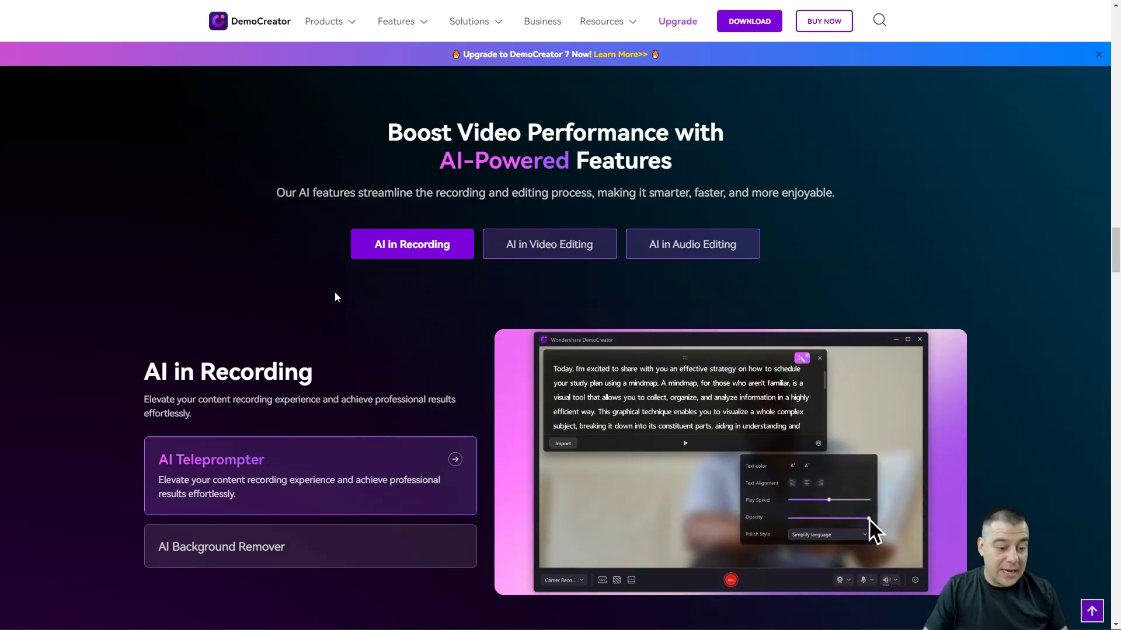
{"action": "scroll", "coordinate": [98, 412], "scroll_direction": "down", "scroll_amount": 4}
{"action": "scroll", "coordinate": [98, 402], "scroll_direction": "down", "scroll_amount": 4}
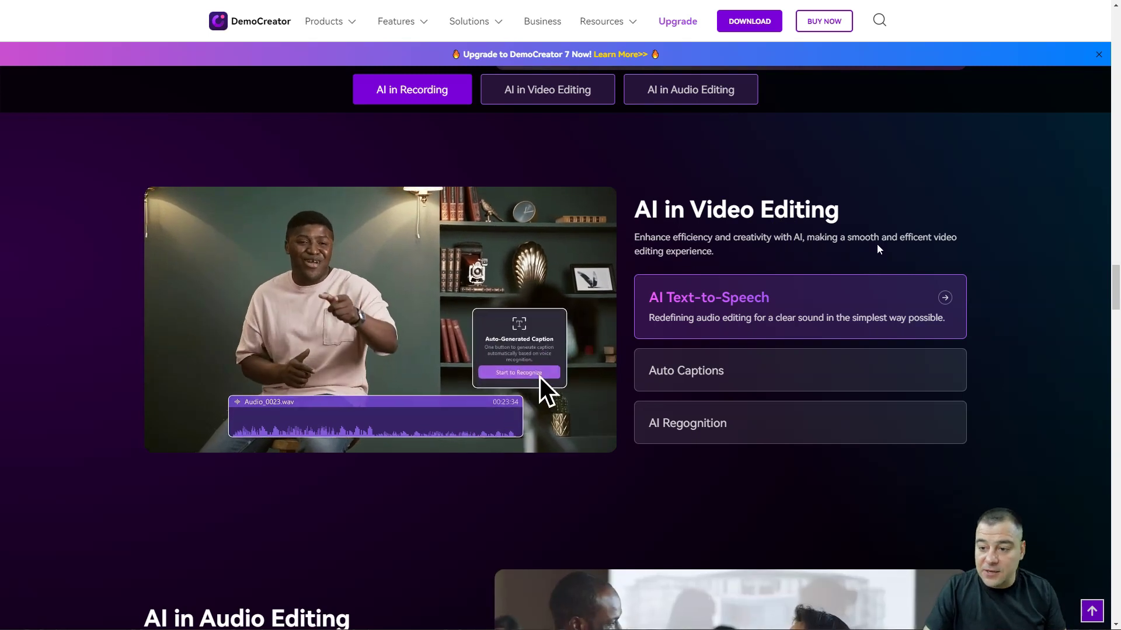
{"action": "scroll", "coordinate": [878, 248], "scroll_direction": "up", "scroll_amount": 1}
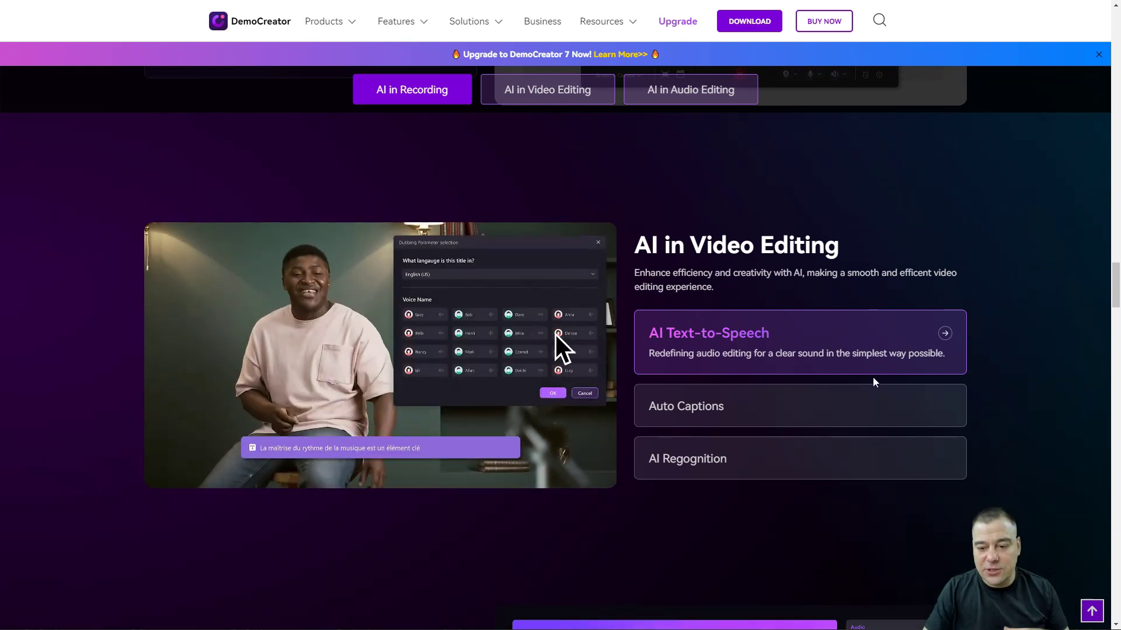
Continue to AI in Audio Editing and show the AI Speech Enhancement demo
{"action": "scroll", "coordinate": [873, 405], "scroll_direction": "down", "scroll_amount": 3}
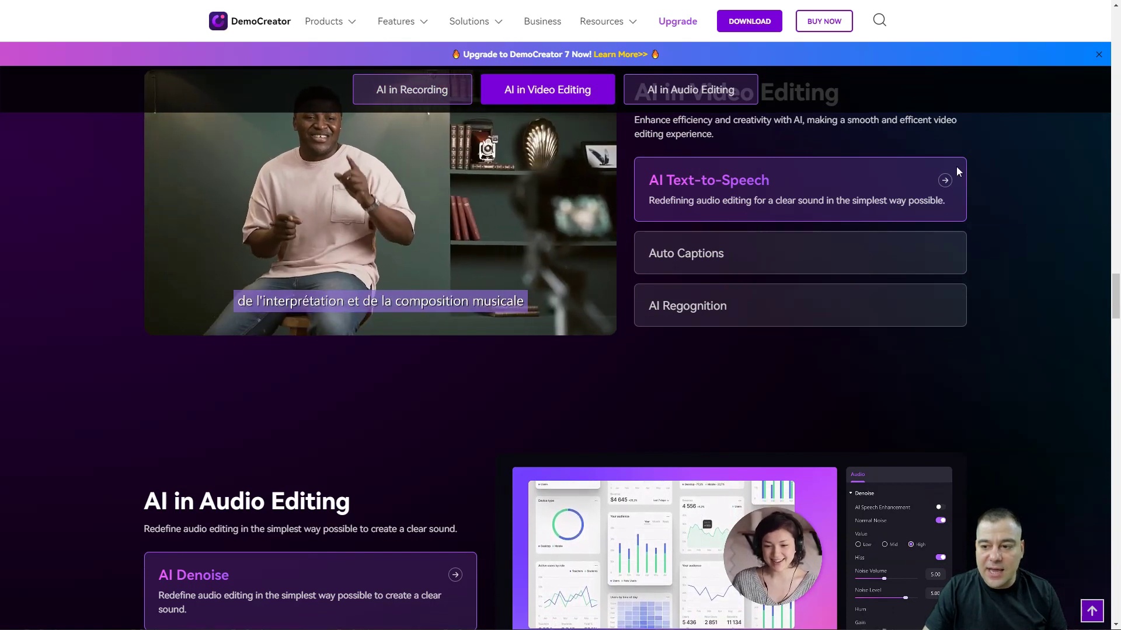
{"action": "scroll", "coordinate": [753, 304], "scroll_direction": "down", "scroll_amount": 4}
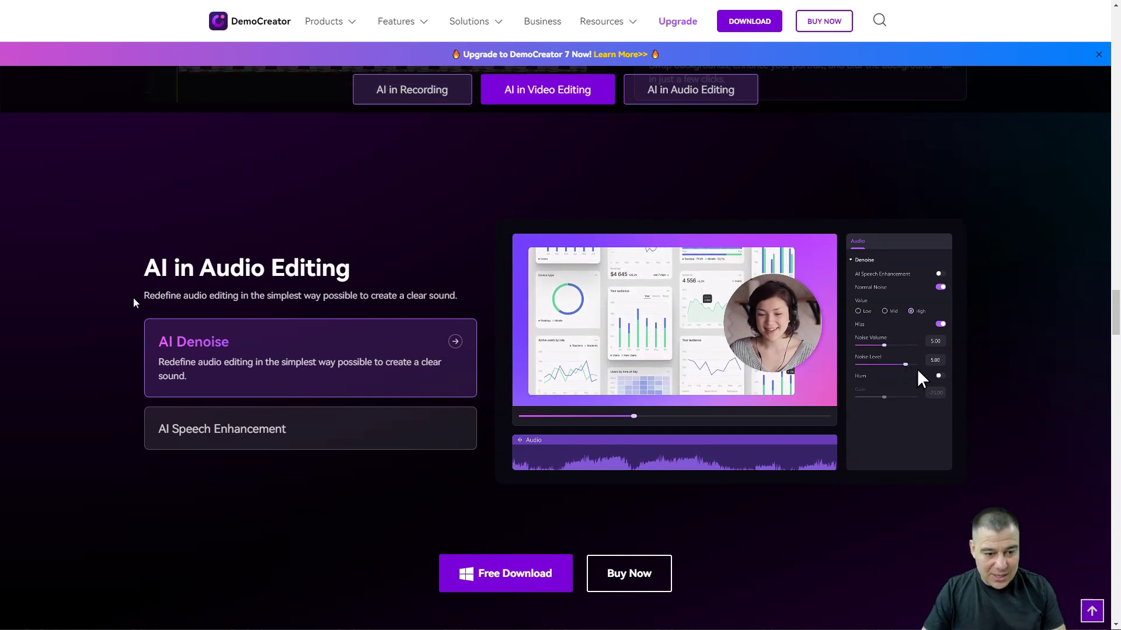
{"action": "left_click", "coordinate": [266, 436]}
Scroll down to the Trusted by Users Worldwide statistics
{"action": "scroll", "coordinate": [273, 362], "scroll_direction": "down", "scroll_amount": 4}
{"action": "scroll", "coordinate": [275, 280], "scroll_direction": "down", "scroll_amount": 4}
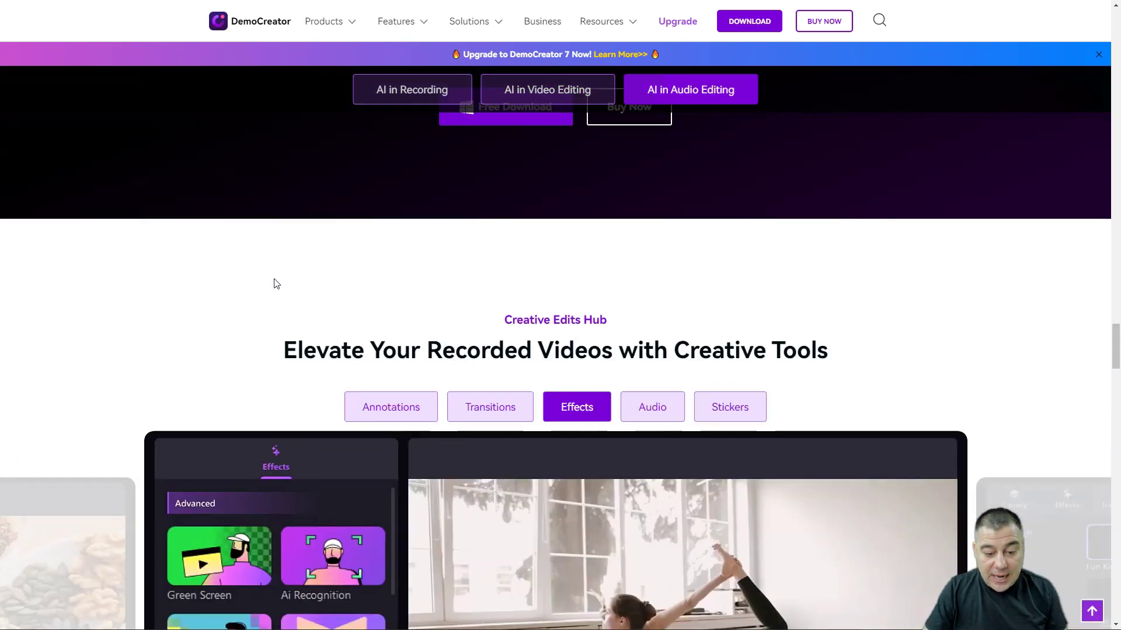
{"action": "scroll", "coordinate": [275, 280], "scroll_direction": "down", "scroll_amount": 2}
{"action": "scroll", "coordinate": [274, 269], "scroll_direction": "down", "scroll_amount": 2}
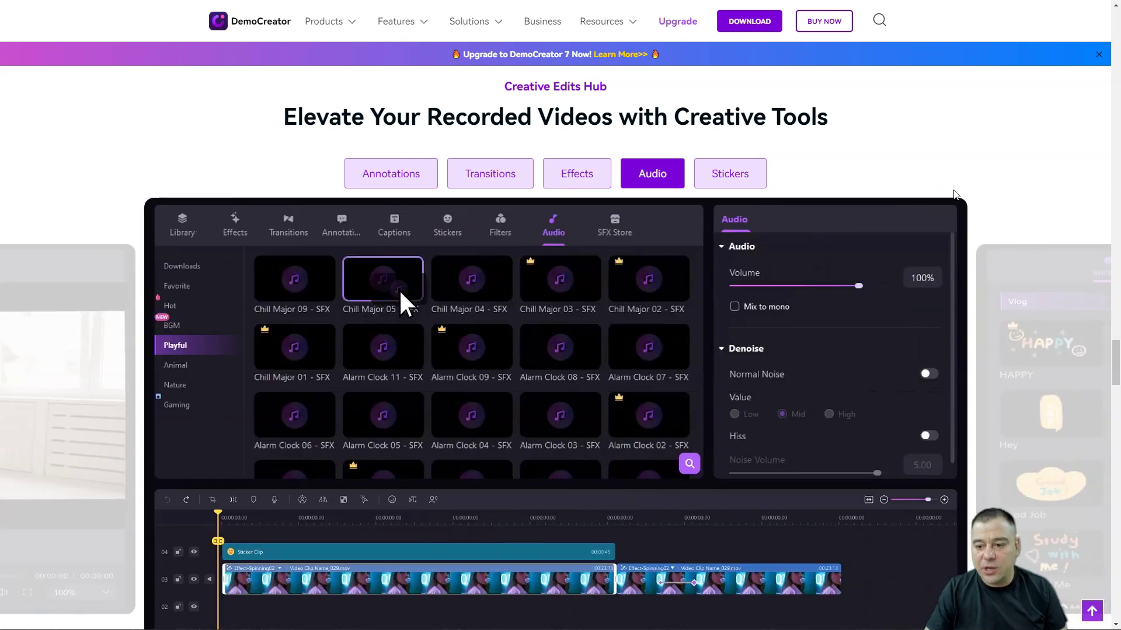
{"action": "scroll", "coordinate": [735, 262], "scroll_direction": "down", "scroll_amount": 5}
{"action": "scroll", "coordinate": [610, 296], "scroll_direction": "down", "scroll_amount": 5}
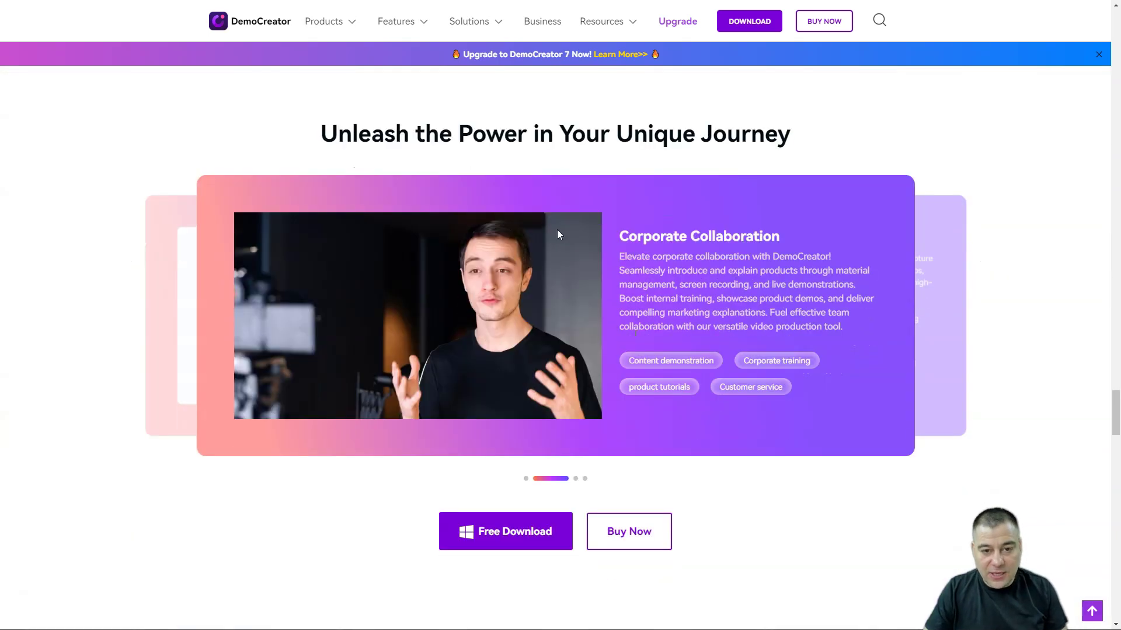
{"action": "scroll", "coordinate": [380, 411], "scroll_direction": "down", "scroll_amount": 10}
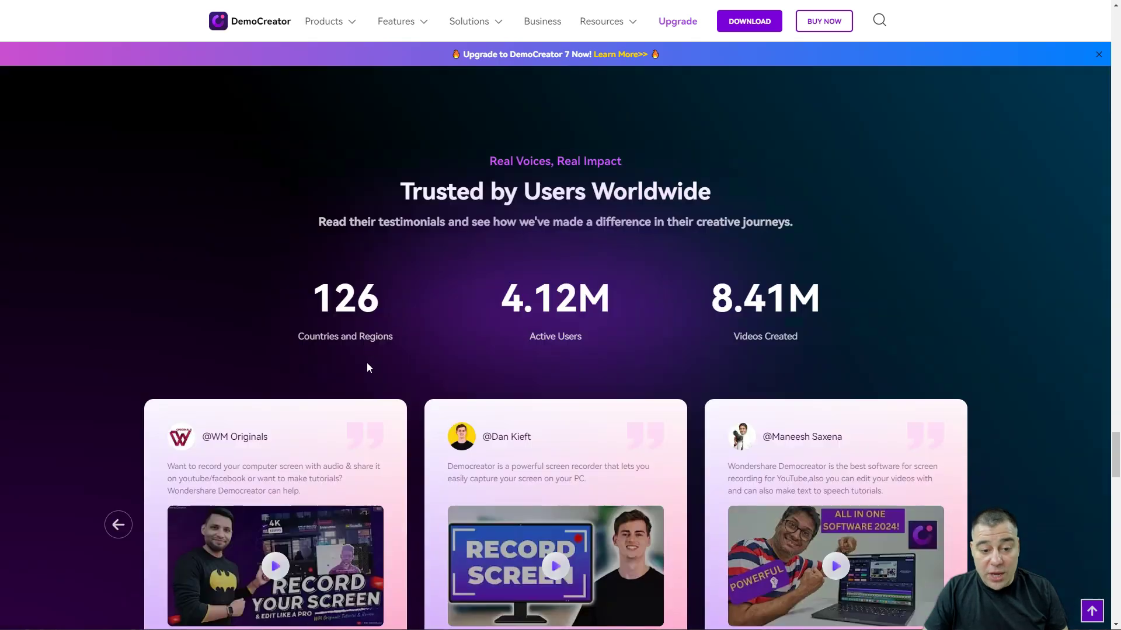
{"action": "scroll", "coordinate": [357, 287], "scroll_direction": "down", "scroll_amount": 2}
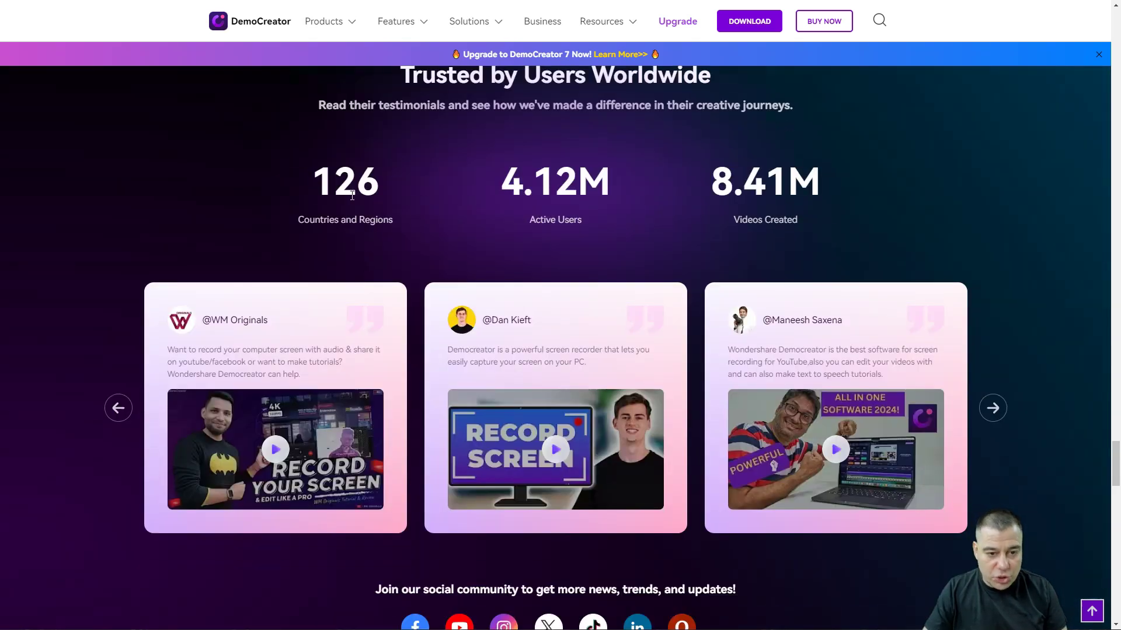
Drag-select the 126 countries, 4.12M active users and neighbouring statistics figures
{"action": "left_click_drag", "start_coordinate": [312, 175], "coordinate": [400, 186]}
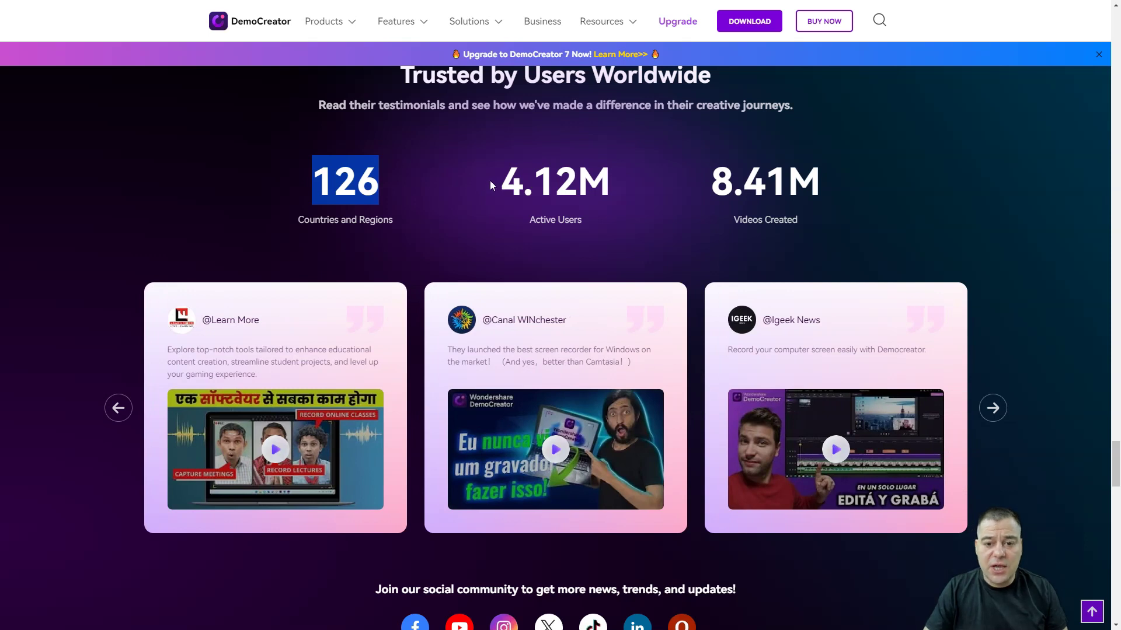
{"action": "left_click_drag", "start_coordinate": [489, 180], "coordinate": [614, 184]}
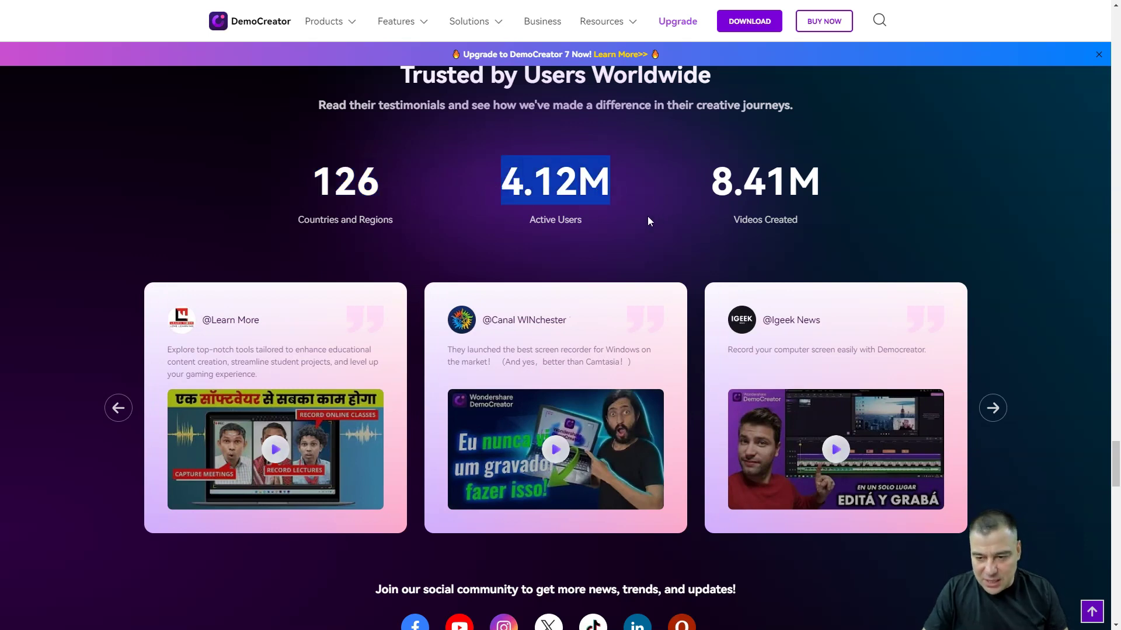
{"action": "left_click_drag", "start_coordinate": [699, 180], "coordinate": [790, 188]}
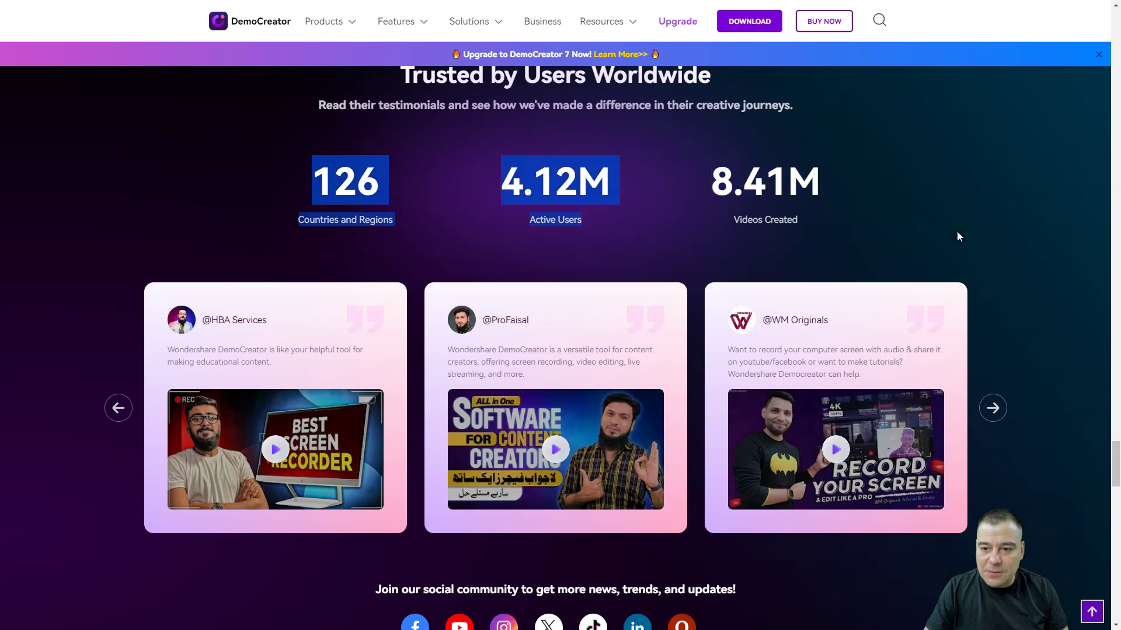
Scroll down the homepage, back up to the top, and show the Features recorder menu
{"action": "scroll", "coordinate": [923, 228], "scroll_direction": "down", "scroll_amount": 8}
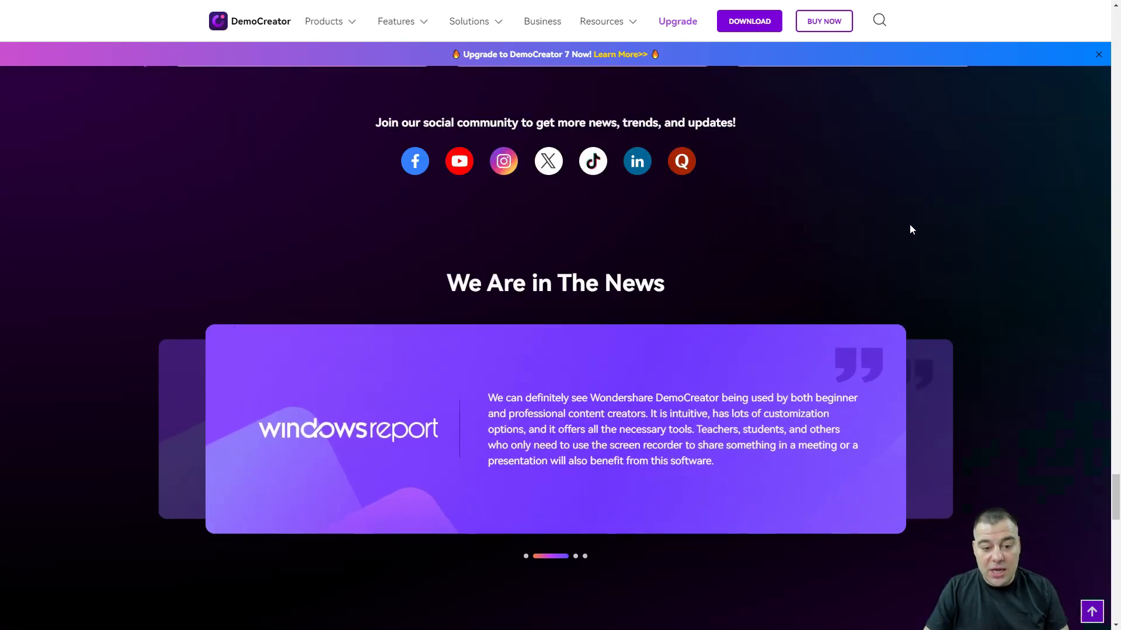
{"action": "scroll", "coordinate": [908, 228], "scroll_direction": "down", "scroll_amount": 8}
{"action": "scroll", "coordinate": [903, 242], "scroll_direction": "down", "scroll_amount": 4}
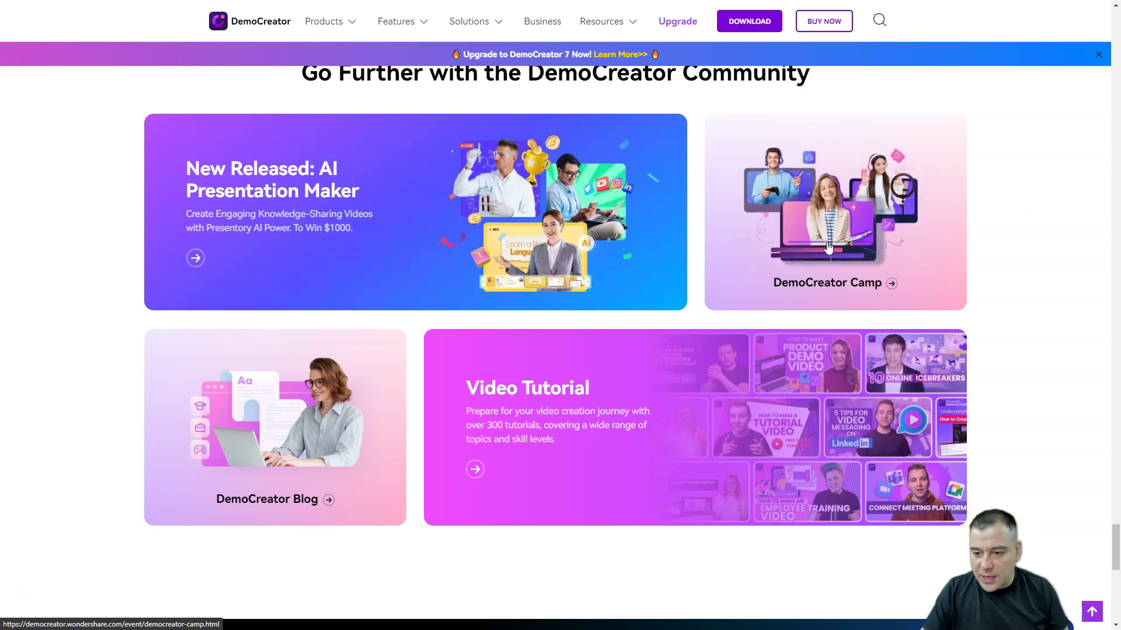
{"action": "scroll", "coordinate": [725, 218], "scroll_direction": "down", "scroll_amount": 5}
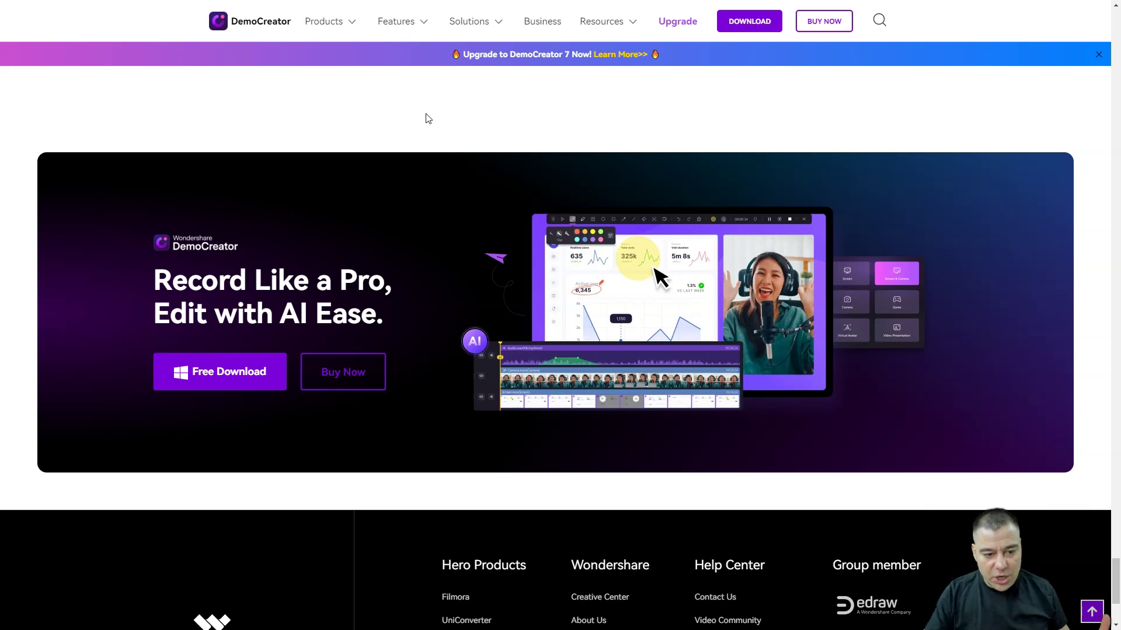
{"action": "scroll", "coordinate": [438, 167], "scroll_direction": "up", "scroll_amount": 15}
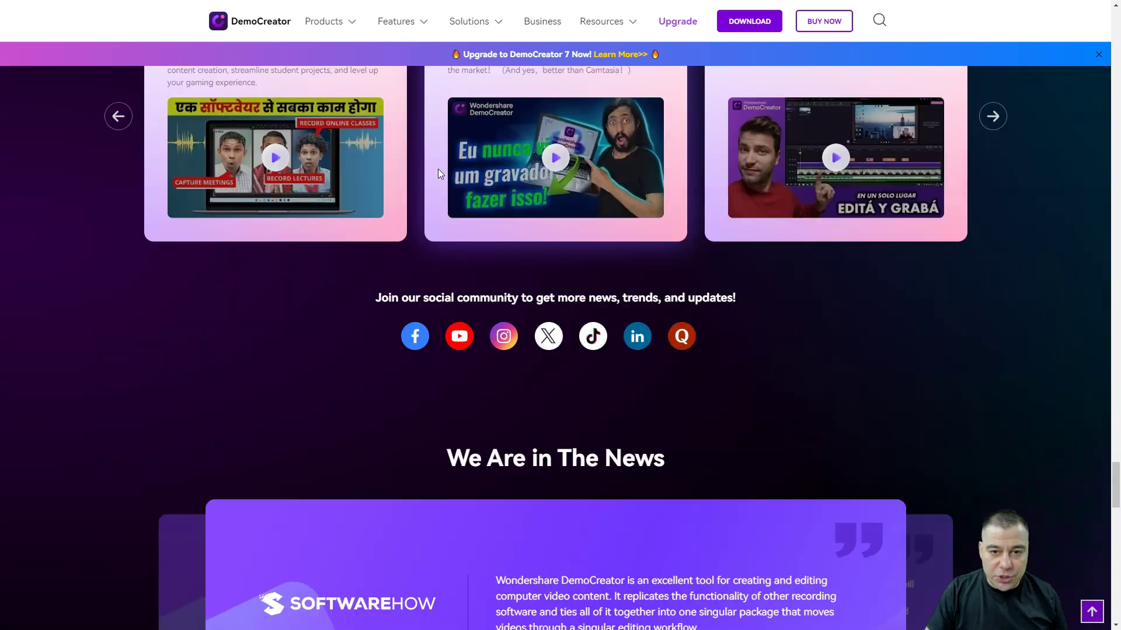
{"action": "scroll", "coordinate": [450, 151], "scroll_direction": "up", "scroll_amount": 20}
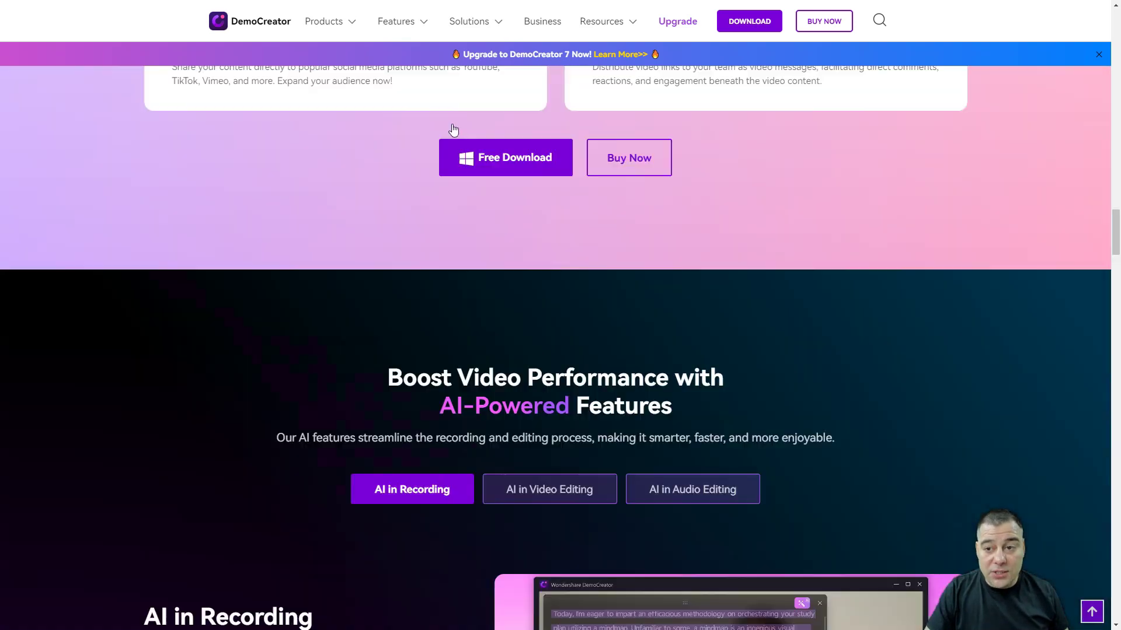
{"action": "scroll", "coordinate": [437, 94], "scroll_direction": "up", "scroll_amount": 20}
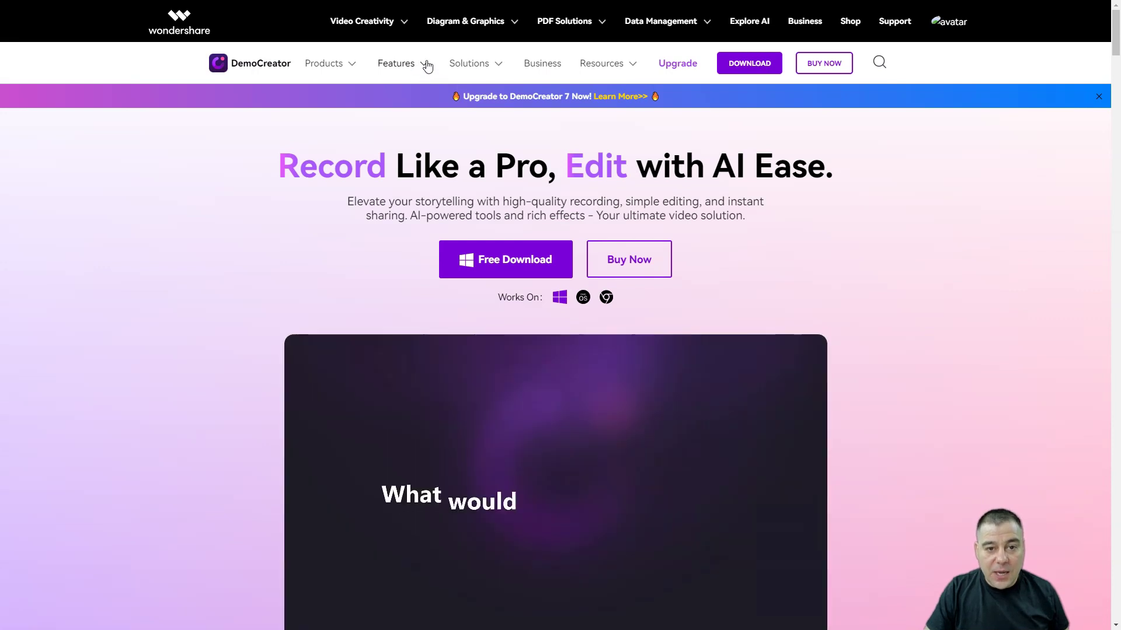
{"action": "mouse_move", "coordinate": [424, 66]}
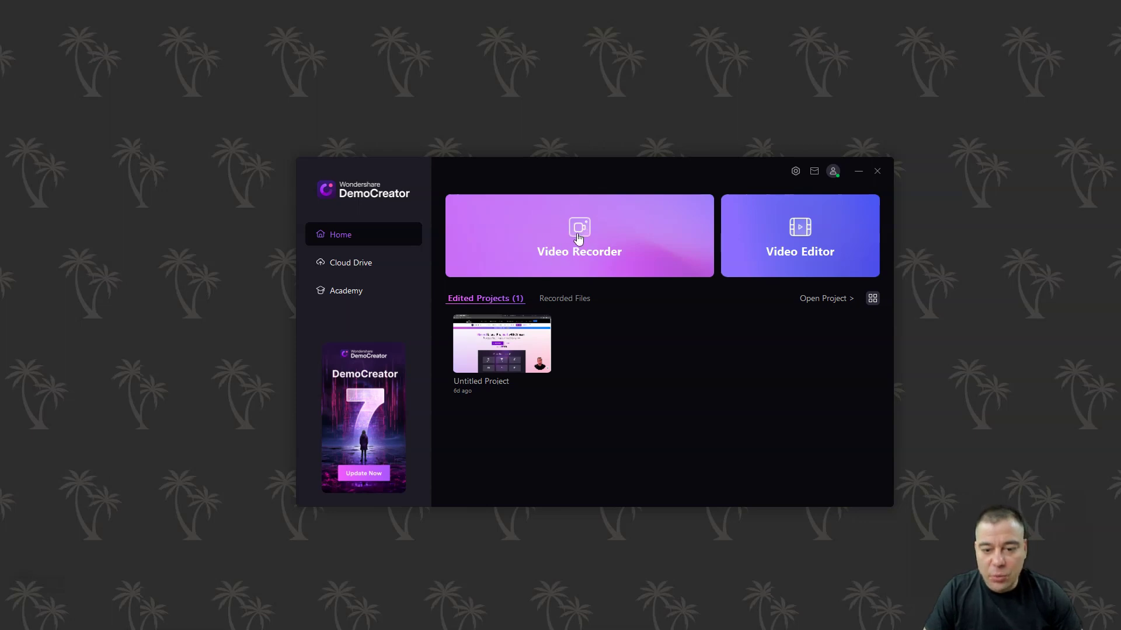
Open the 'What would you like to record?' chooser from the Video Recorder card
{"action": "left_click", "coordinate": [584, 257]}
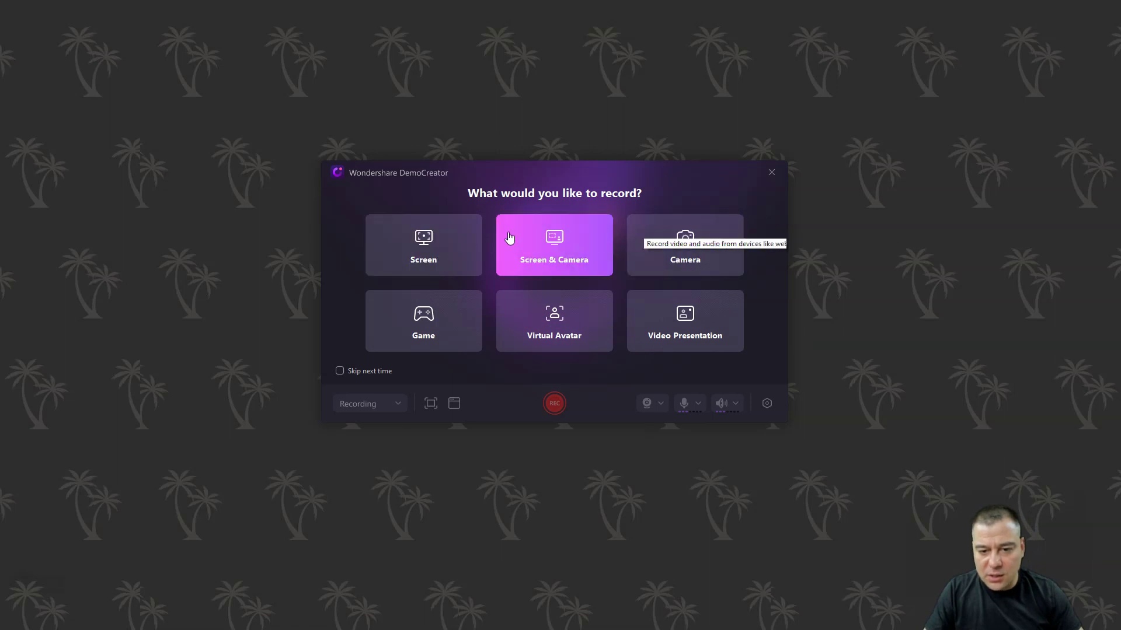
Choose Screen & Camera mode and check the recorder's mode dropdown
{"action": "left_click", "coordinate": [547, 252]}
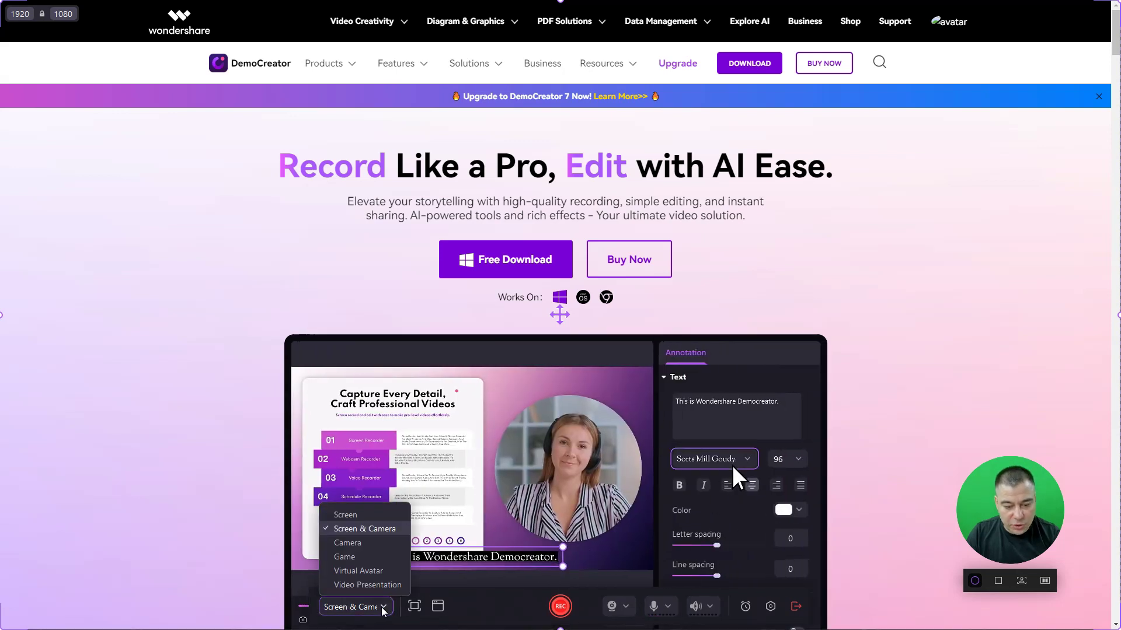
{"action": "left_click", "coordinate": [383, 607]}
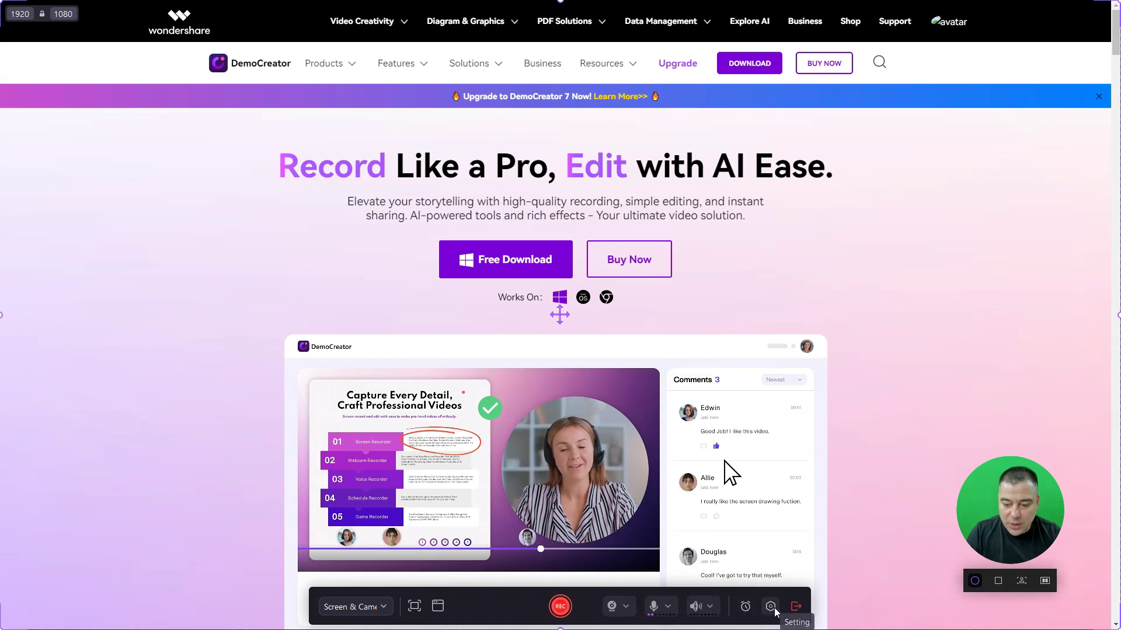
Check Track Separation in Settings and enlarge the webcam overlay
{"action": "left_click", "coordinate": [771, 607]}
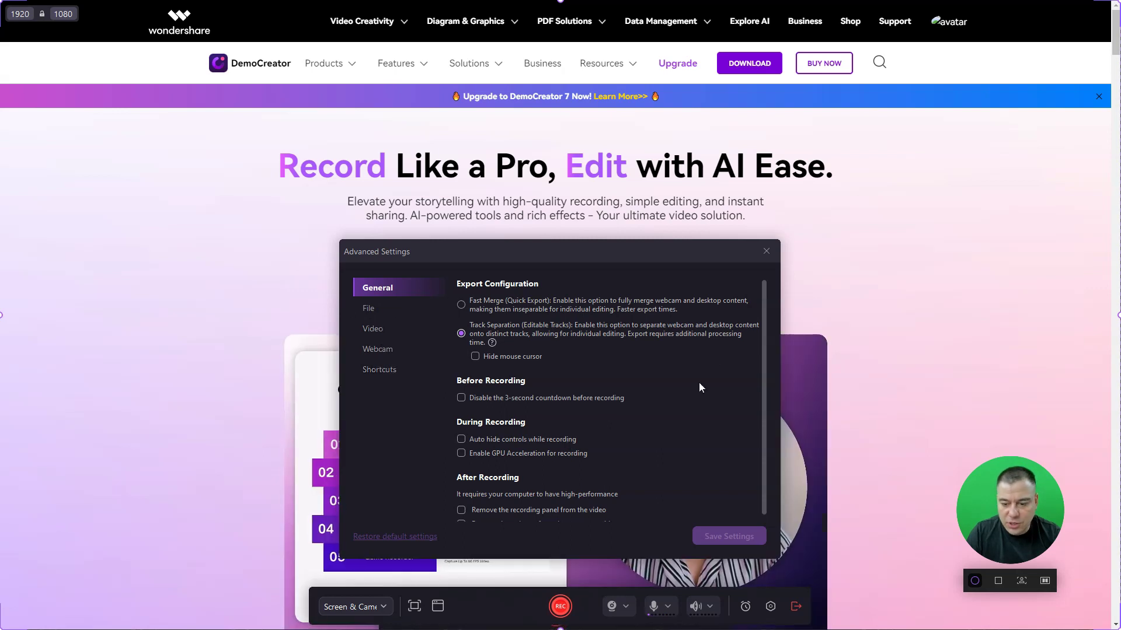
{"action": "key", "text": "Escape"}
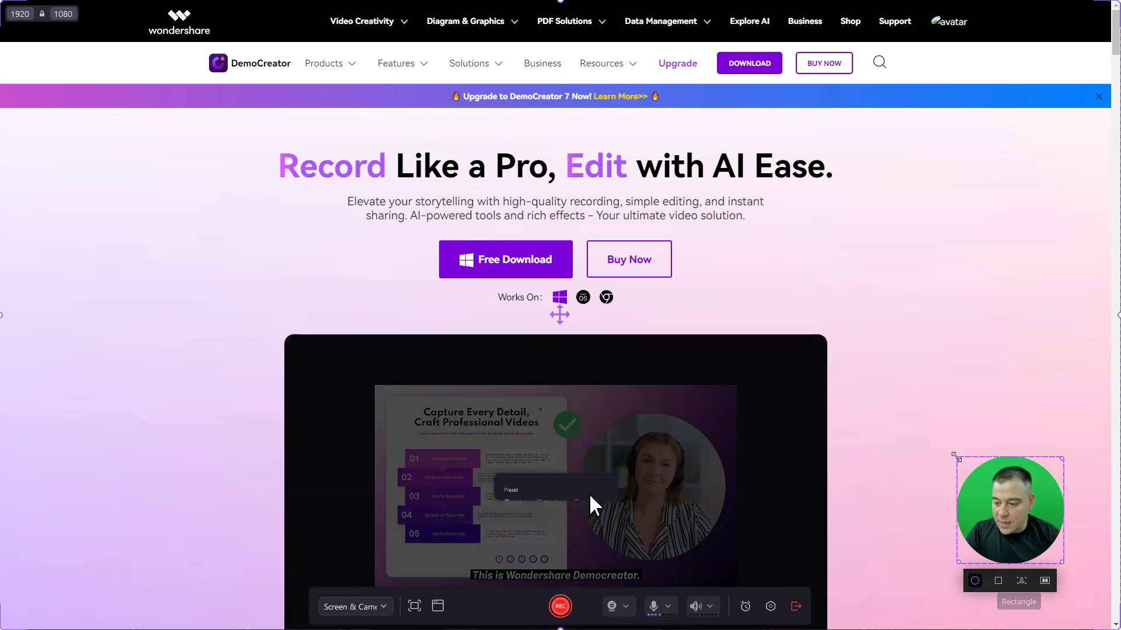
{"action": "mouse_move", "coordinate": [957, 461]}
{"action": "left_mouse_down"}
{"action": "mouse_move", "coordinate": [864, 365]}
{"action": "mouse_move", "coordinate": [903, 390]}
{"action": "mouse_move", "coordinate": [951, 449]}
{"action": "left_mouse_up"}
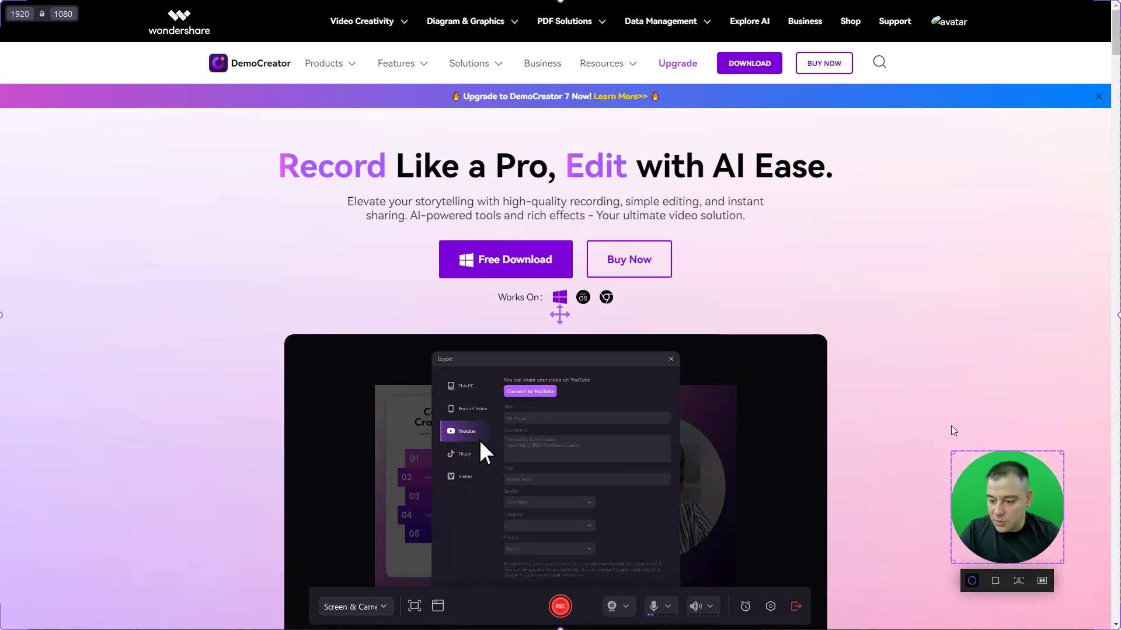
Mirror the webcam, keep it circular, and drag it larger into the lower-right corner
{"action": "left_click", "coordinate": [995, 583]}
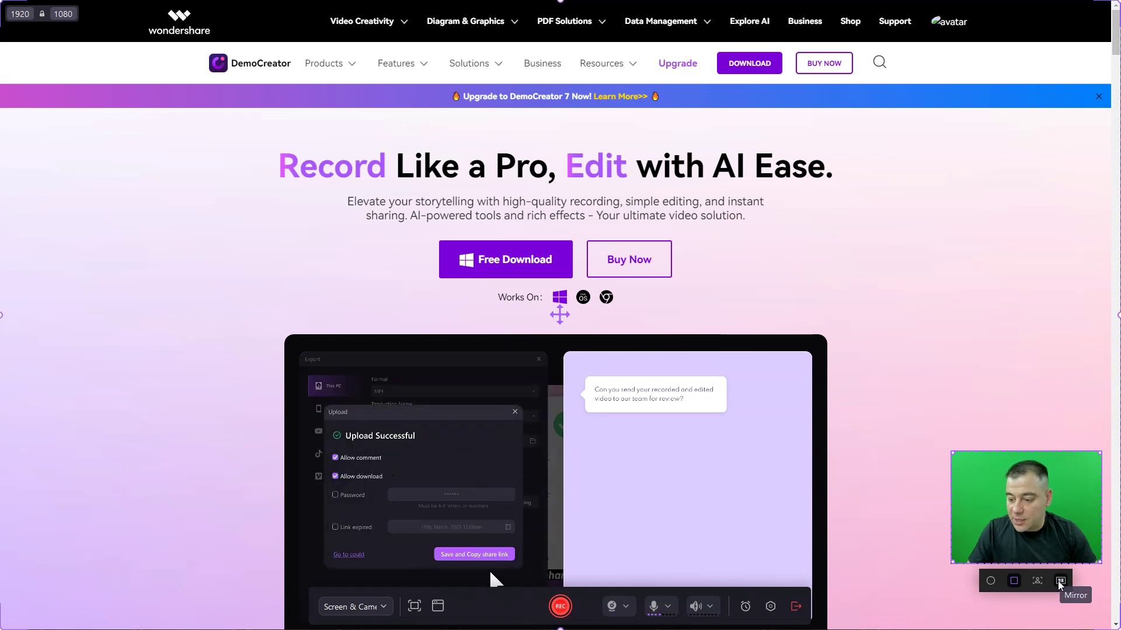
{"action": "left_click", "coordinate": [1059, 580]}
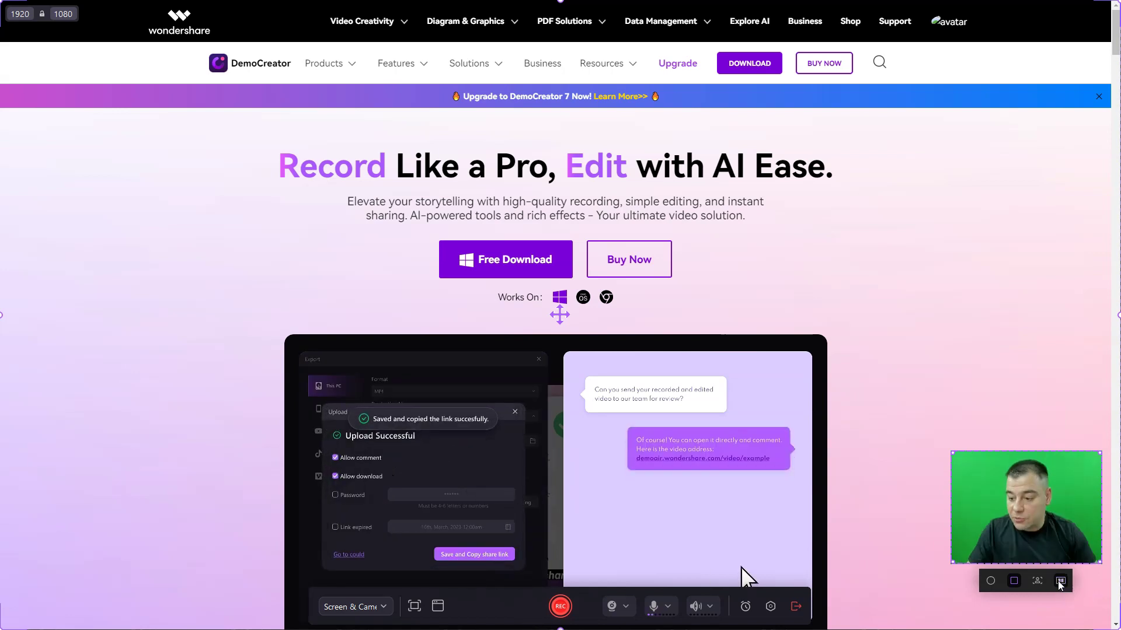
{"action": "left_click", "coordinate": [990, 580]}
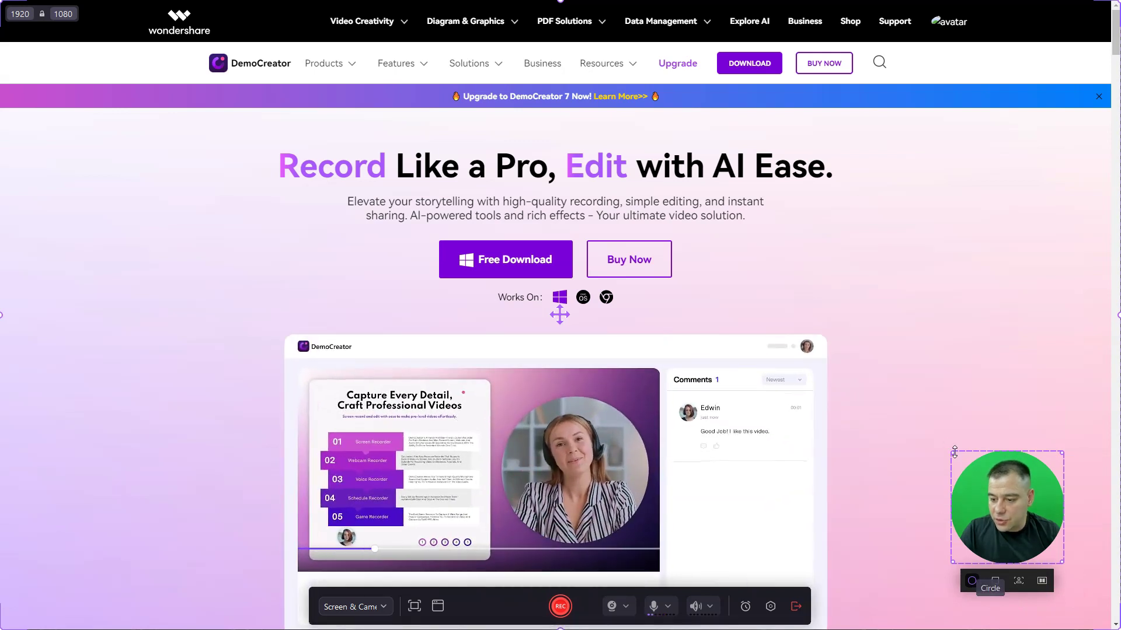
{"action": "left_click_drag", "start_coordinate": [945, 444], "coordinate": [865, 390]}
{"action": "left_click_drag", "start_coordinate": [979, 483], "coordinate": [1014, 523]}
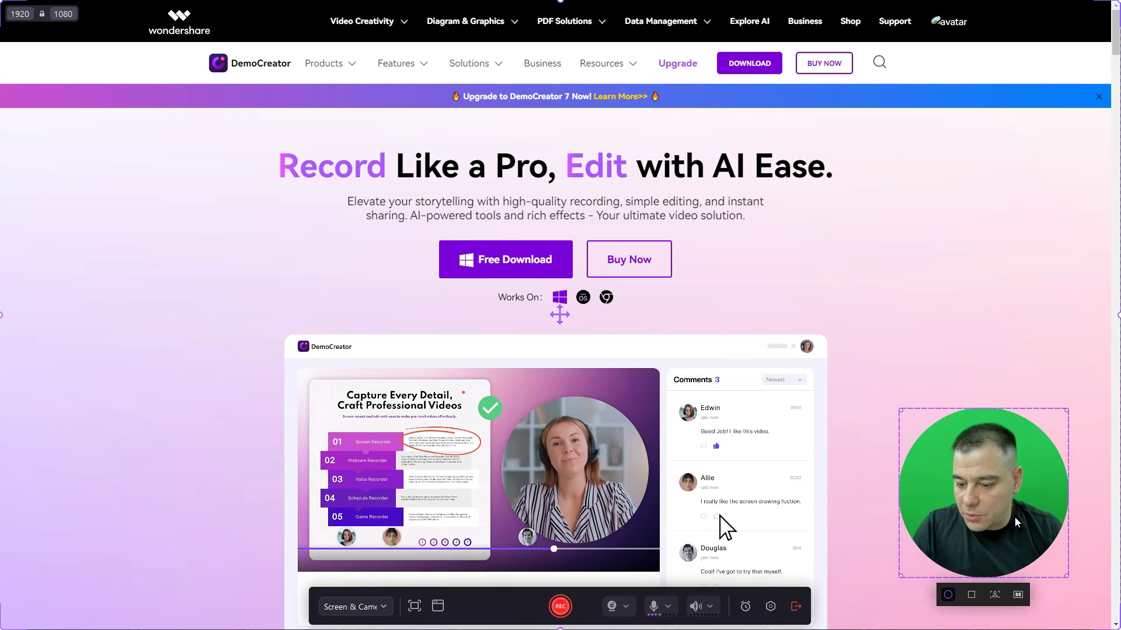
Record screen and webcam while scrolling down the DemoCreator homepage and back to the top
{"action": "left_click", "coordinate": [560, 607]}
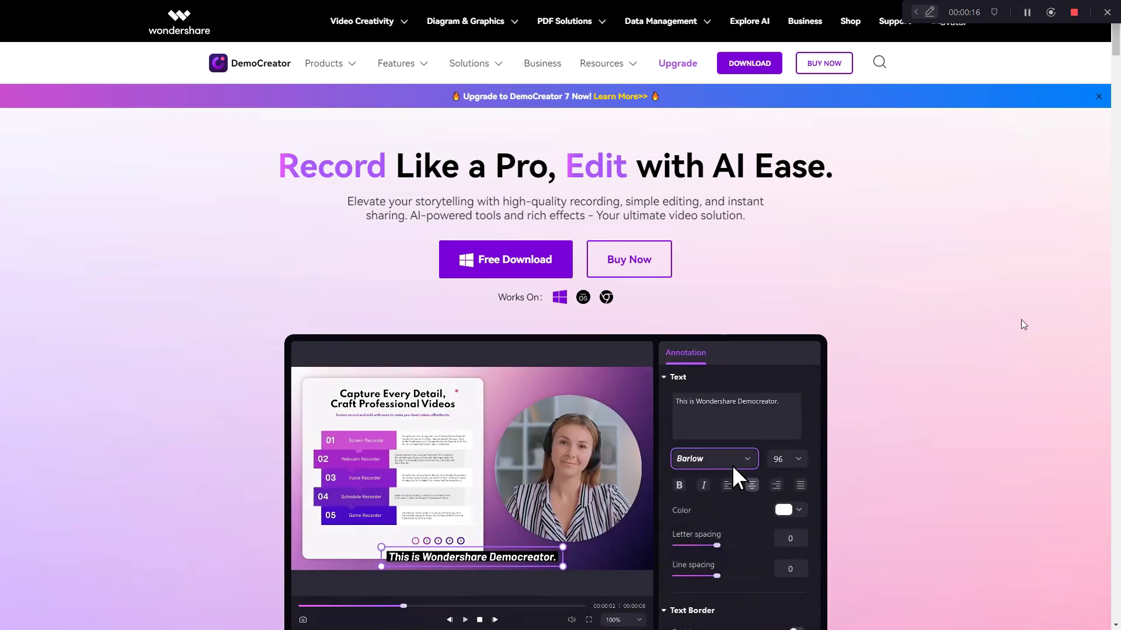
{"action": "scroll", "coordinate": [905, 289], "scroll_direction": "down", "scroll_amount": 15}
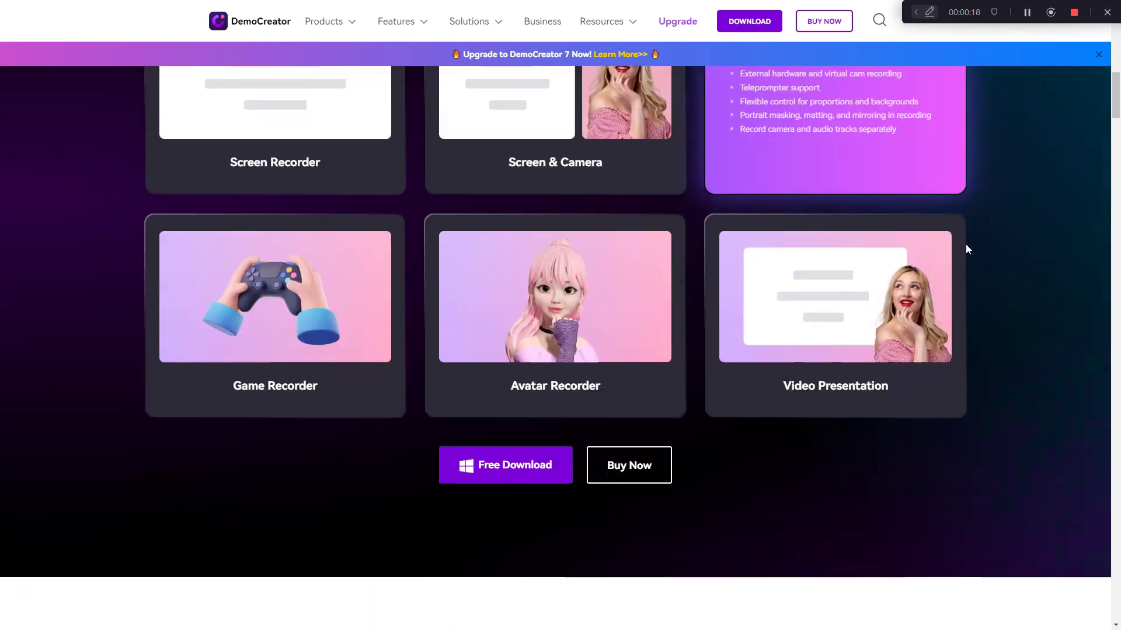
{"action": "scroll", "coordinate": [1005, 295], "scroll_direction": "down", "scroll_amount": 15}
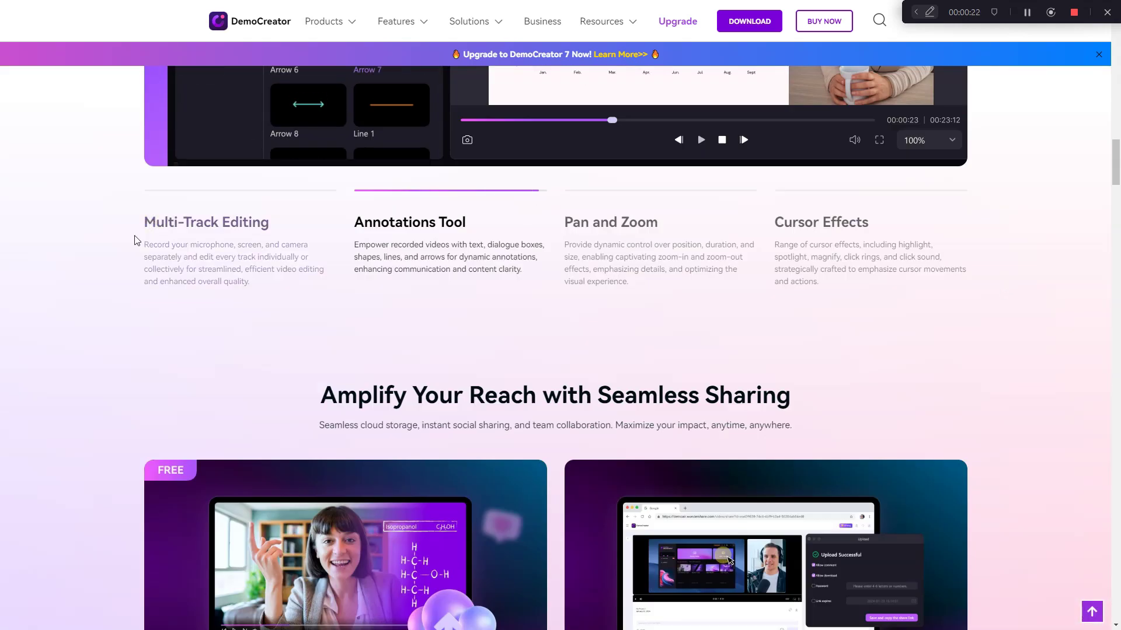
{"action": "scroll", "coordinate": [939, 283], "scroll_direction": "up", "scroll_amount": 20}
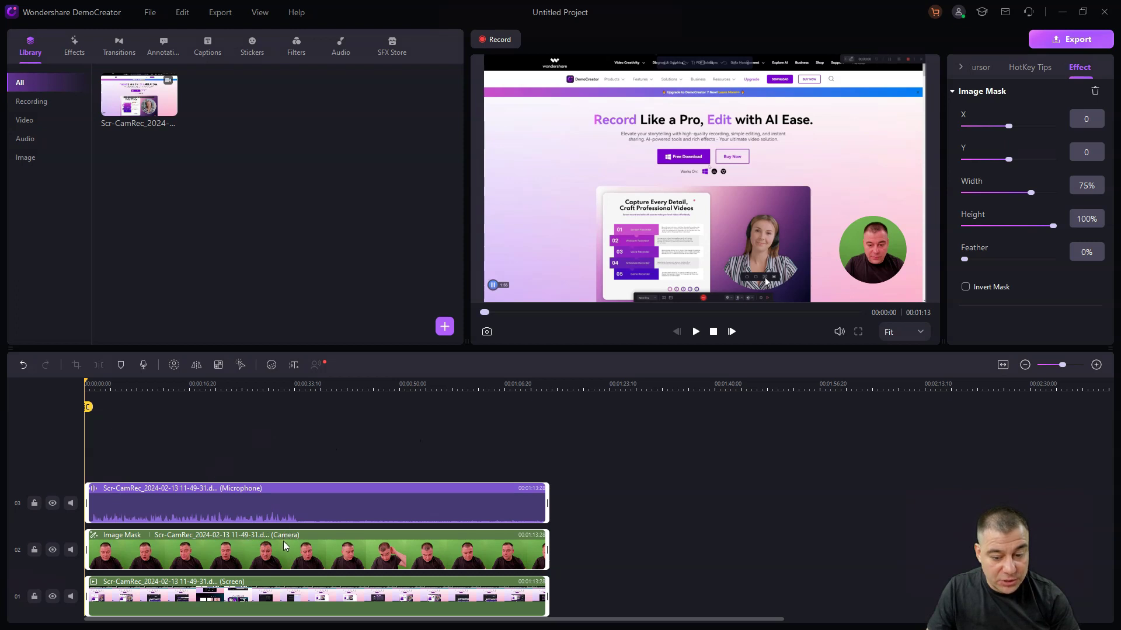
Deselect the camera clip and play the 1:13 recording from about 37 seconds to near the end
{"action": "left_click", "coordinate": [335, 459]}
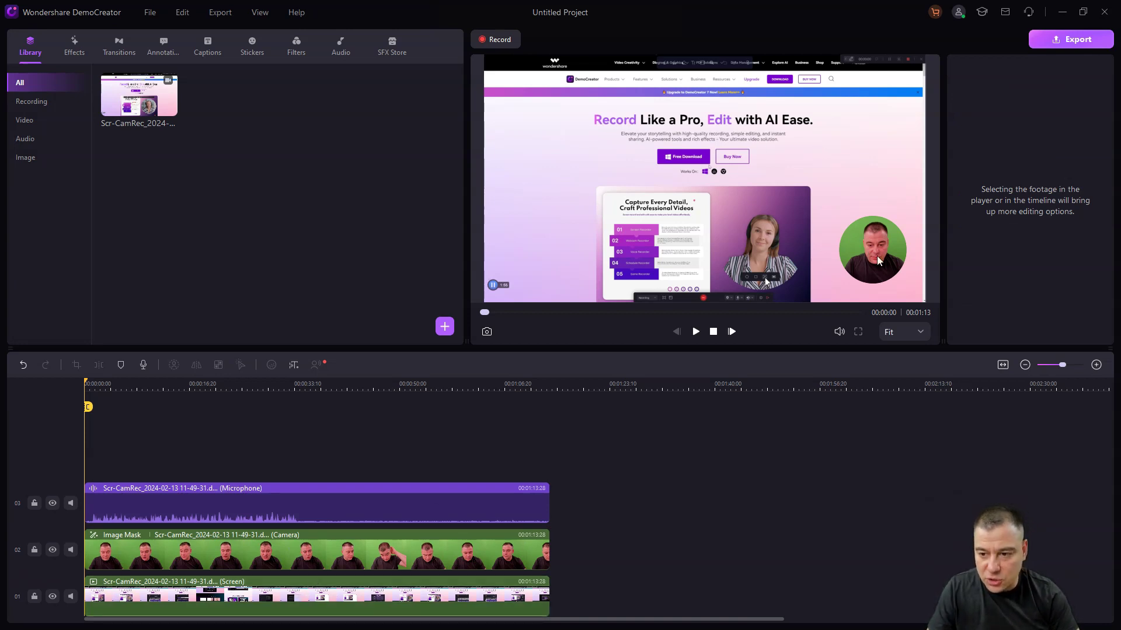
{"action": "left_click", "coordinate": [323, 385]}
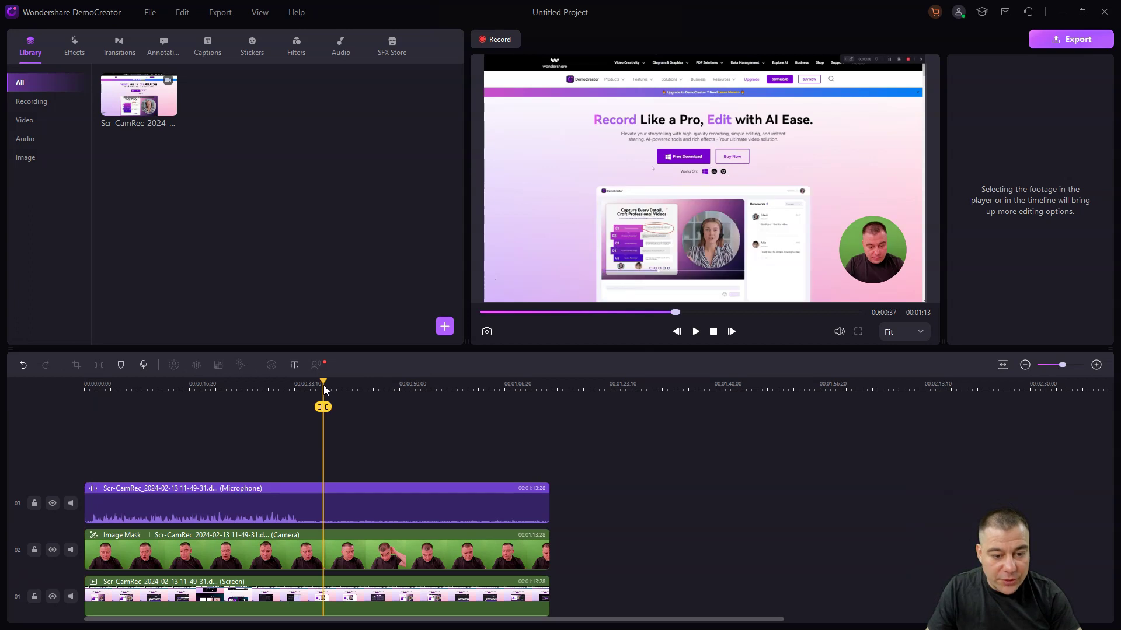
{"action": "left_click", "coordinate": [426, 386]}
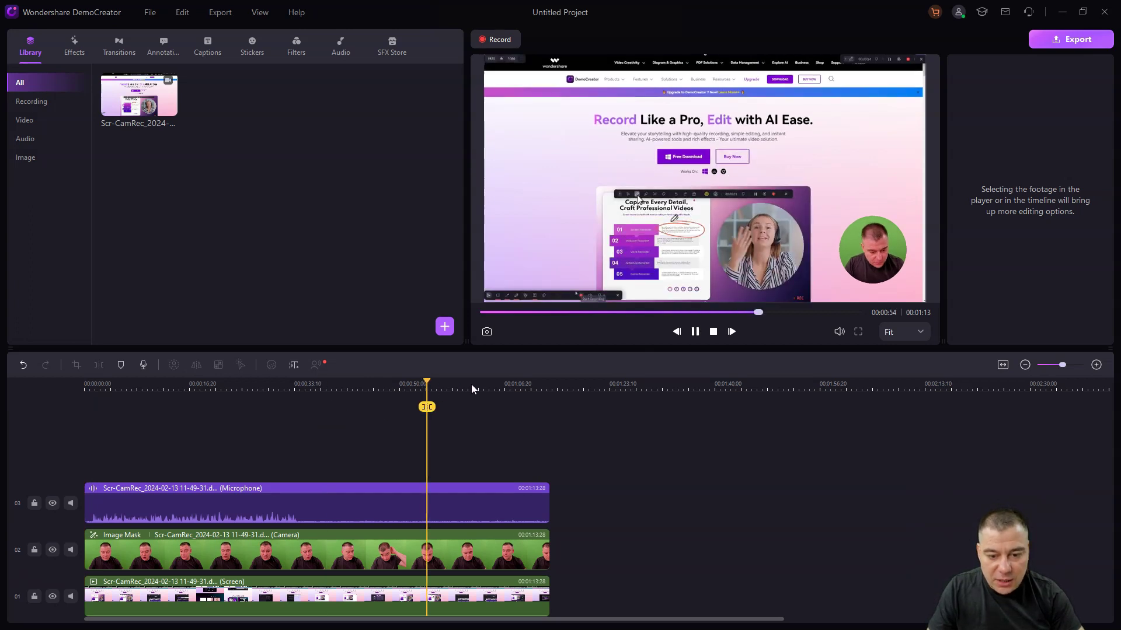
{"action": "left_click", "coordinate": [471, 384]}
{"action": "key", "text": "space"}
{"action": "left_click", "coordinate": [528, 385]}
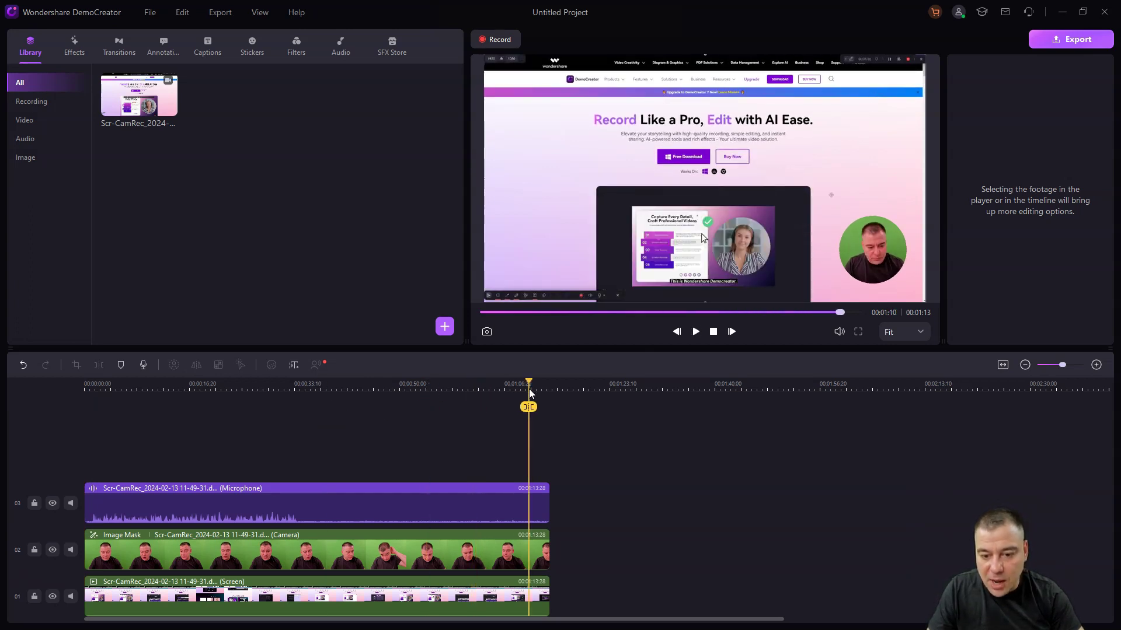
{"action": "key", "text": "space"}
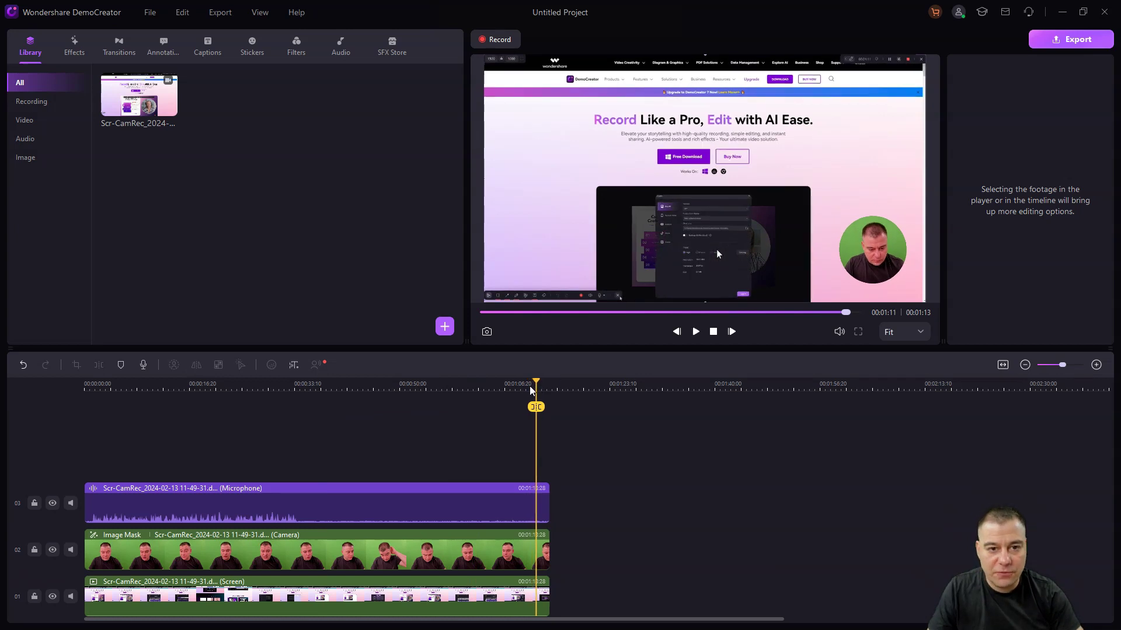
Browse the Effects, Transitions, Annotations, Captions and Stickers libraries
{"action": "left_click", "coordinate": [74, 50]}
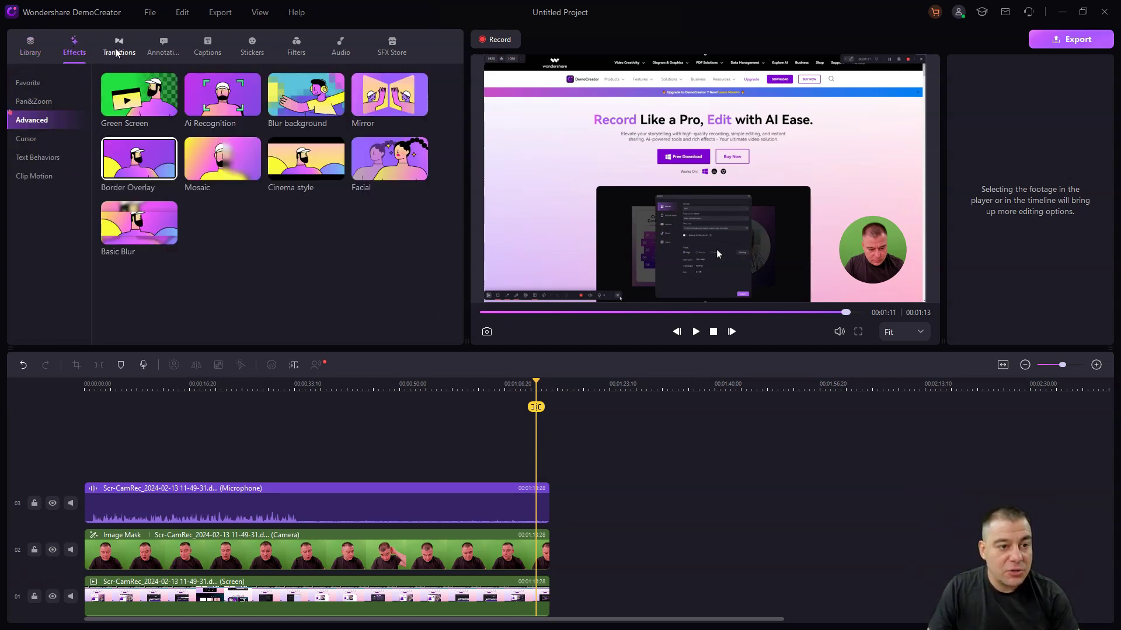
{"action": "left_click", "coordinate": [119, 50]}
{"action": "left_click", "coordinate": [171, 50]}
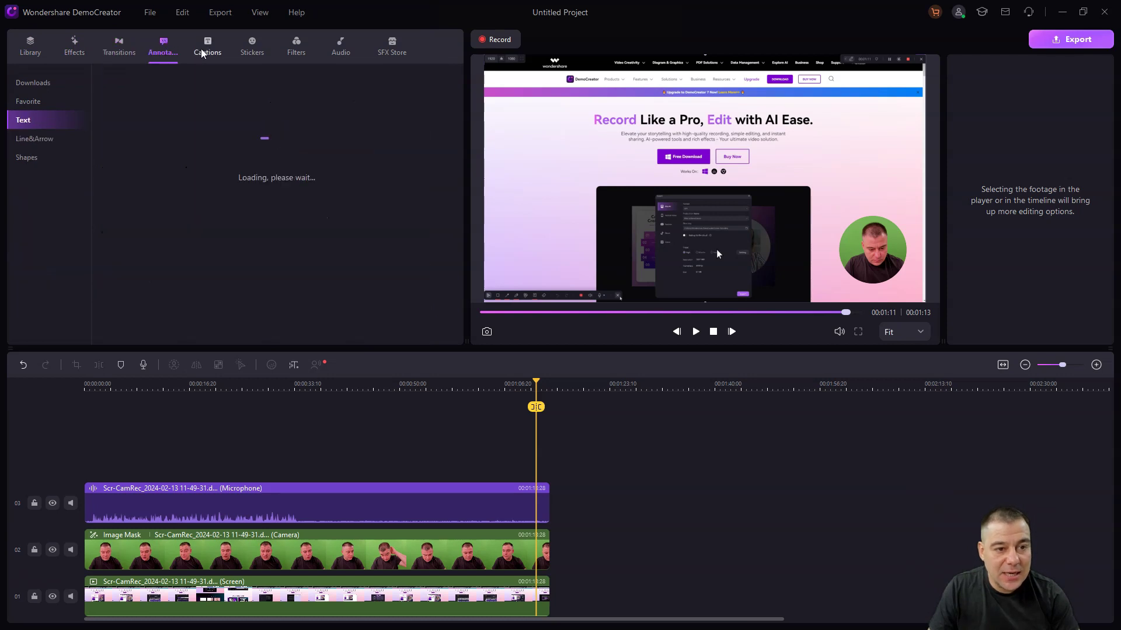
{"action": "left_click", "coordinate": [206, 53]}
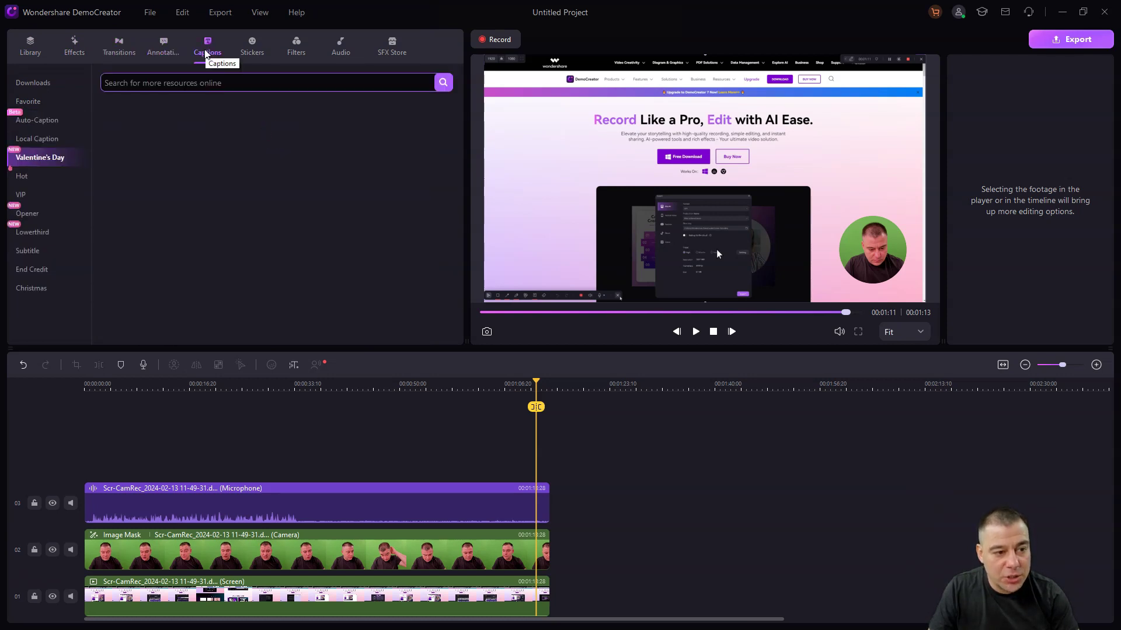
{"action": "left_click", "coordinate": [257, 49]}
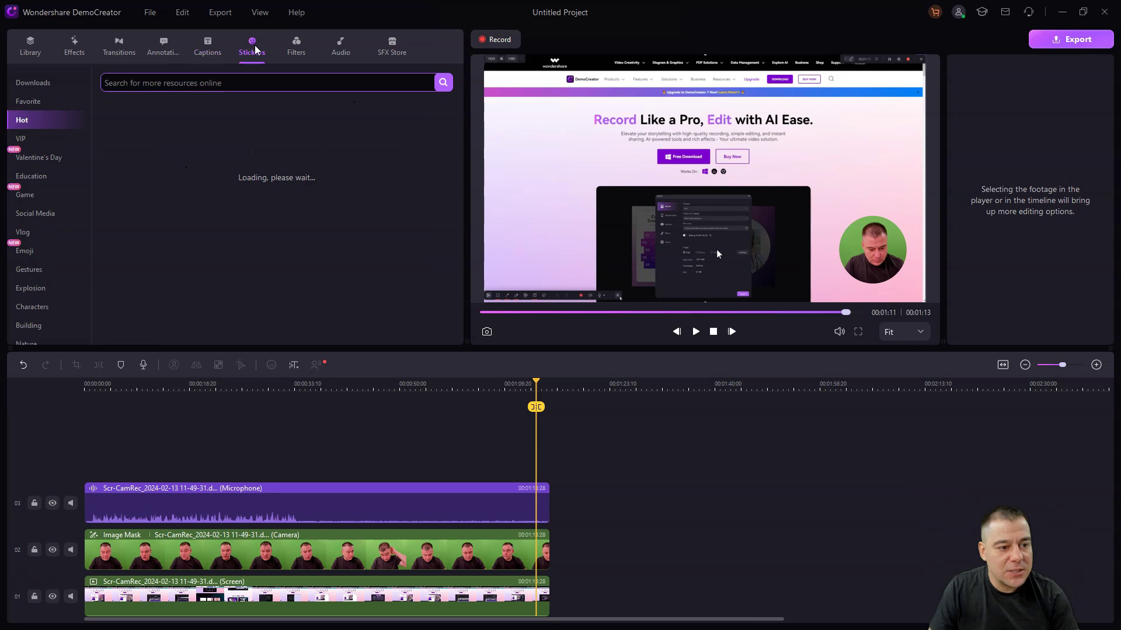
Browse the Filters, Audio and SFX Store libraries, then return to Library with the playhead at 00:00:35
{"action": "left_click", "coordinate": [295, 51]}
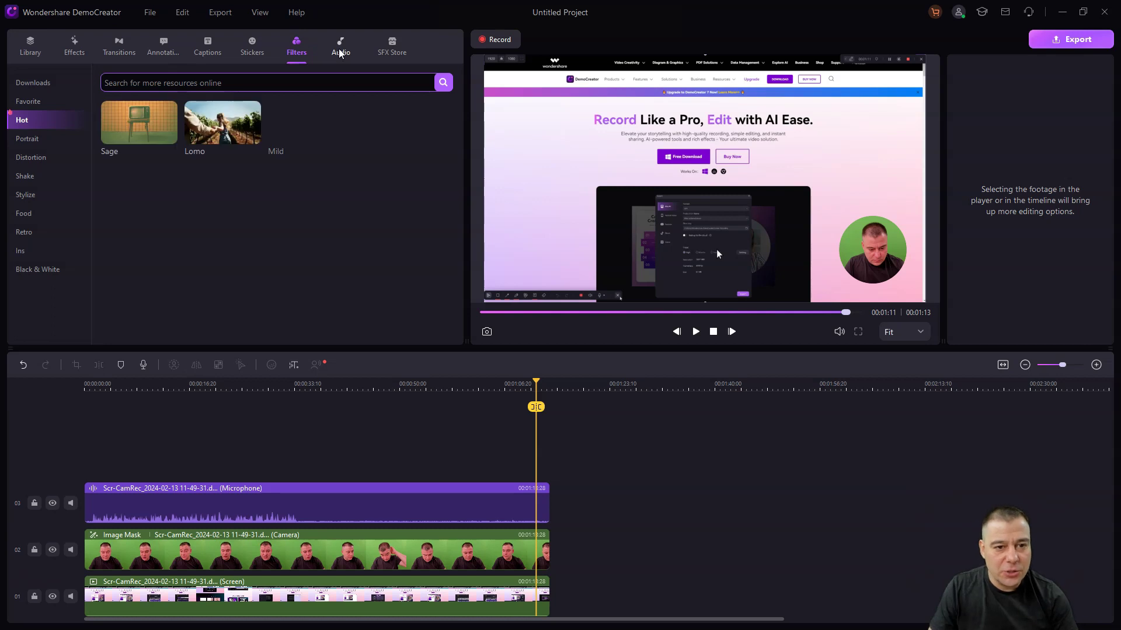
{"action": "left_click", "coordinate": [340, 52]}
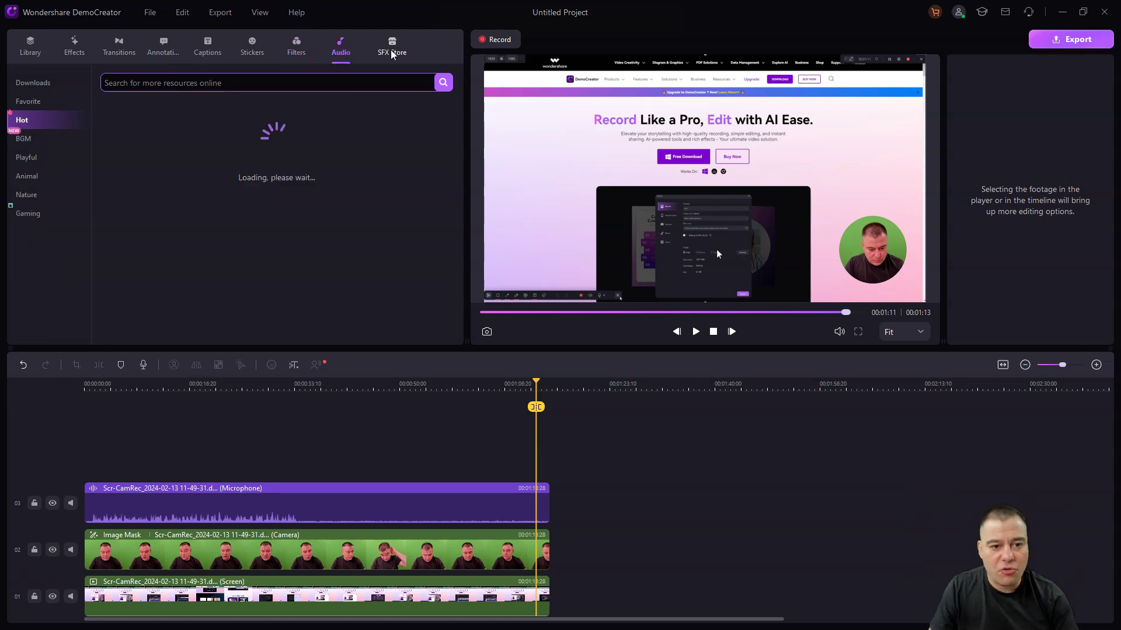
{"action": "left_click", "coordinate": [391, 54]}
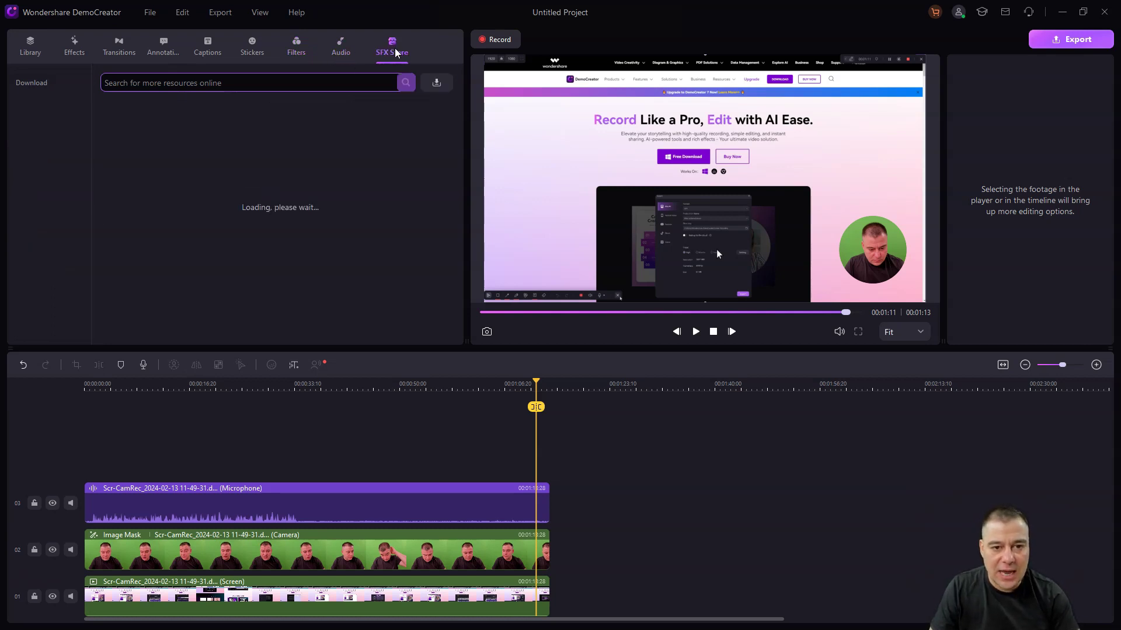
{"action": "left_click", "coordinate": [31, 46]}
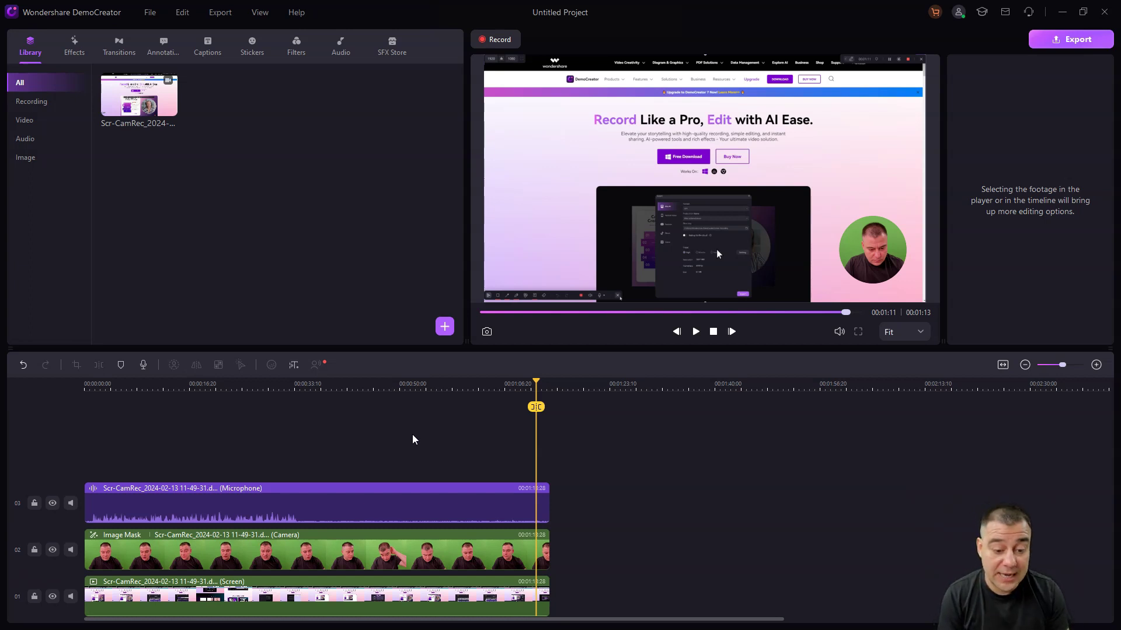
{"action": "left_click_drag", "start_coordinate": [535, 385], "coordinate": [308, 390]}
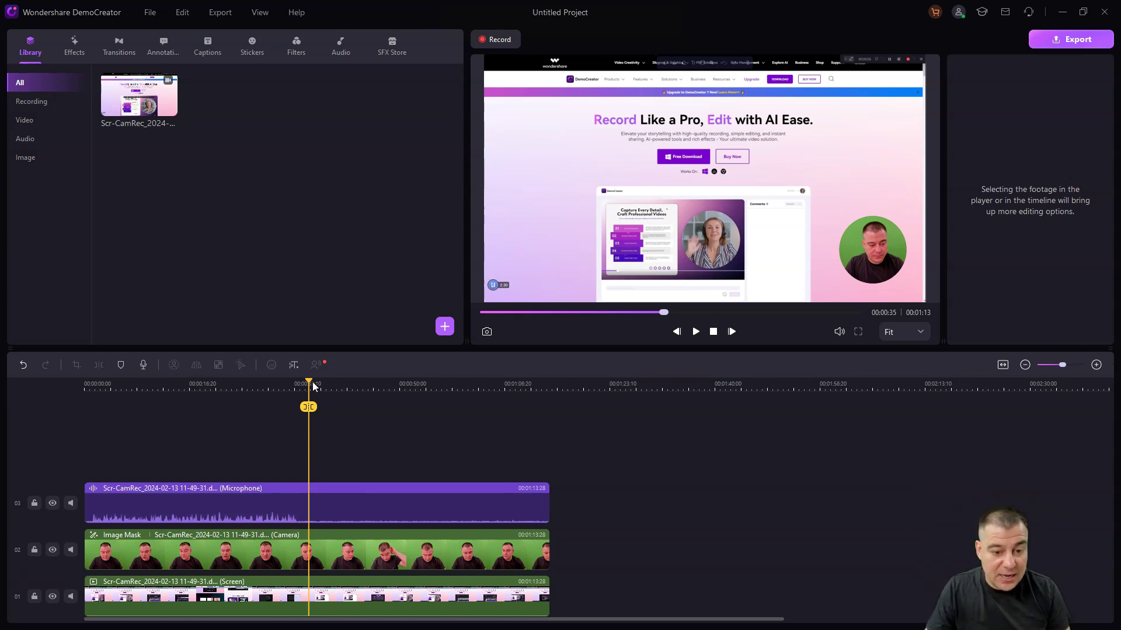
Select the Microphone clip on track 03 and review its Denoise, Voice Changer and Speed settings
{"action": "left_click", "coordinate": [267, 512]}
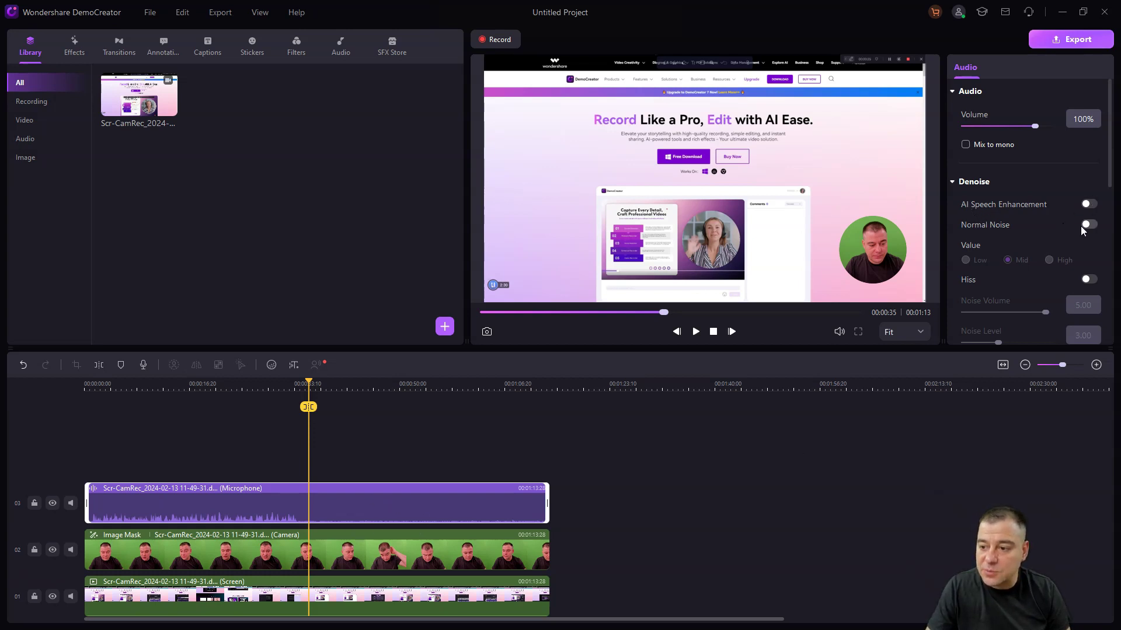
{"action": "scroll", "coordinate": [1038, 278], "scroll_direction": "down", "scroll_amount": 5}
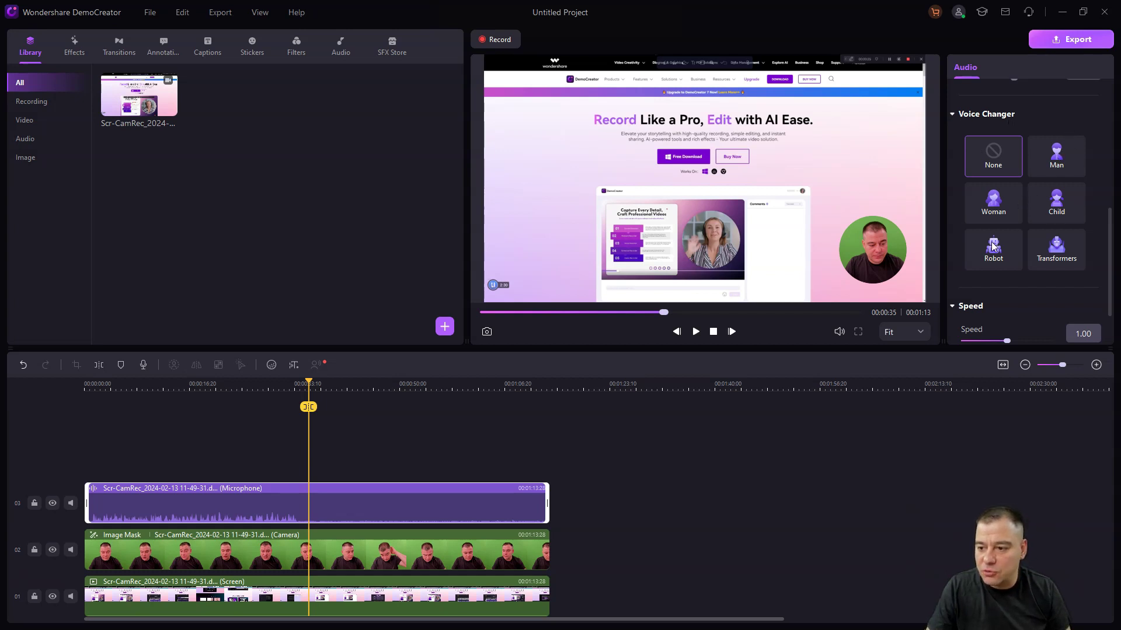
{"action": "scroll", "coordinate": [1053, 251], "scroll_direction": "down", "scroll_amount": 1}
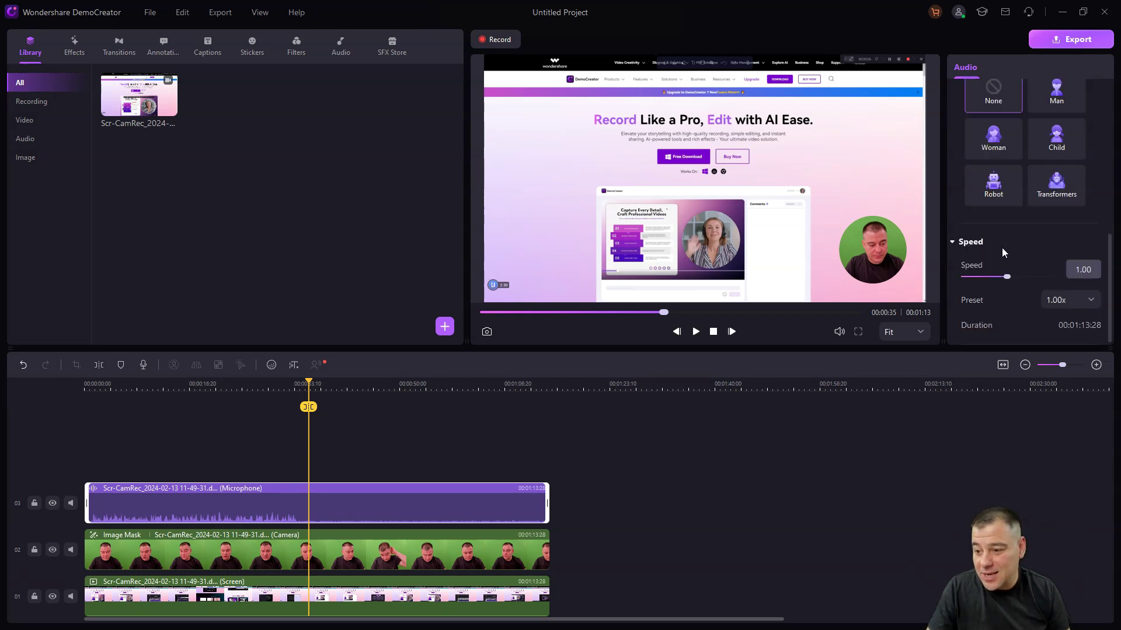
{"action": "scroll", "coordinate": [1013, 252], "scroll_direction": "up", "scroll_amount": 2}
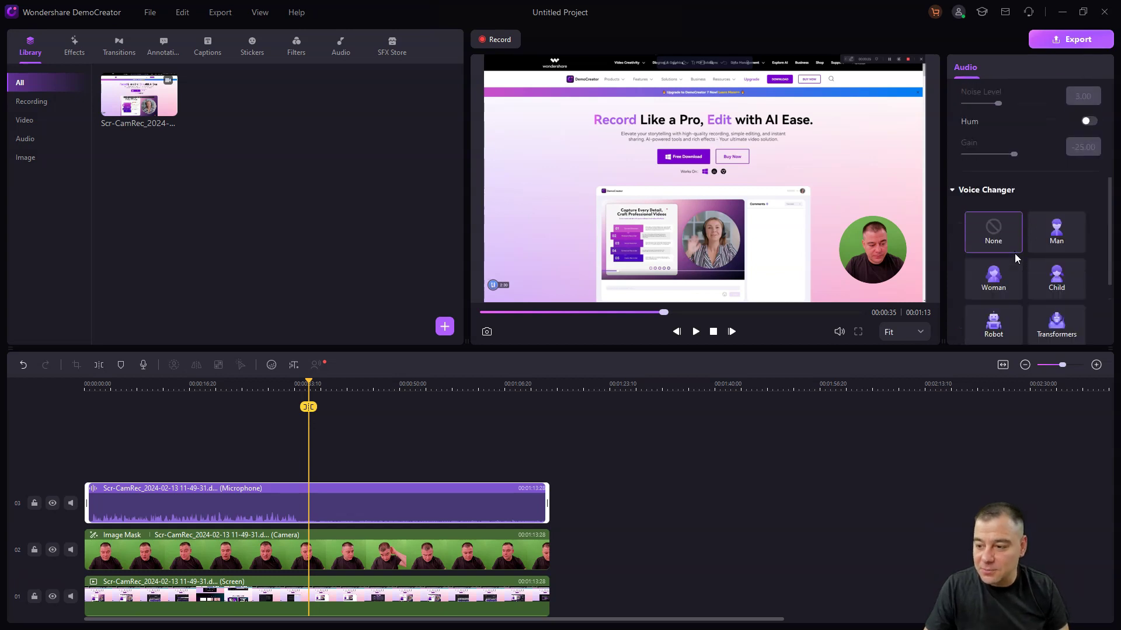
{"action": "scroll", "coordinate": [1018, 263], "scroll_direction": "down", "scroll_amount": 2}
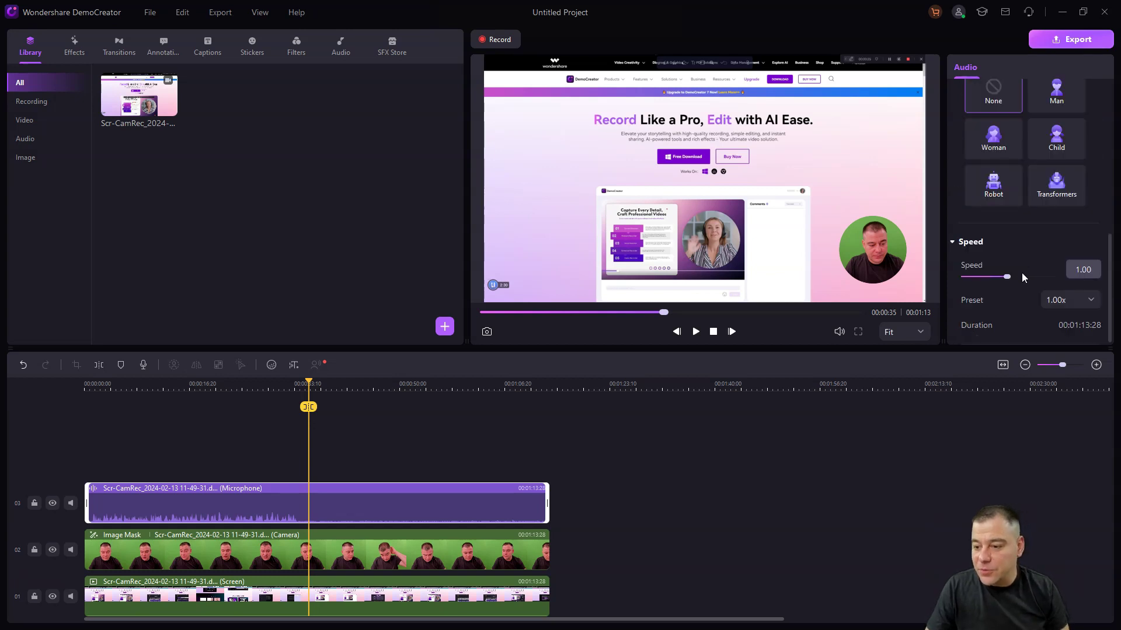
Scale the camera clip's webcam circle to 87% and place it lower-right at X 682.7, Y -332.1
{"action": "left_click", "coordinate": [324, 567]}
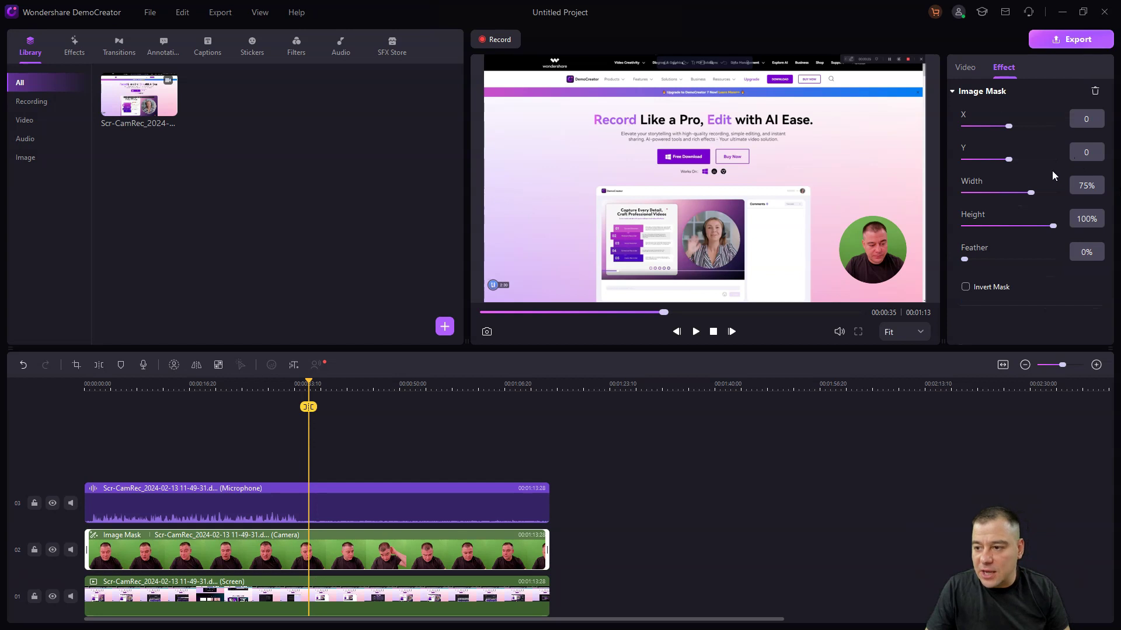
{"action": "left_click", "coordinate": [966, 68]}
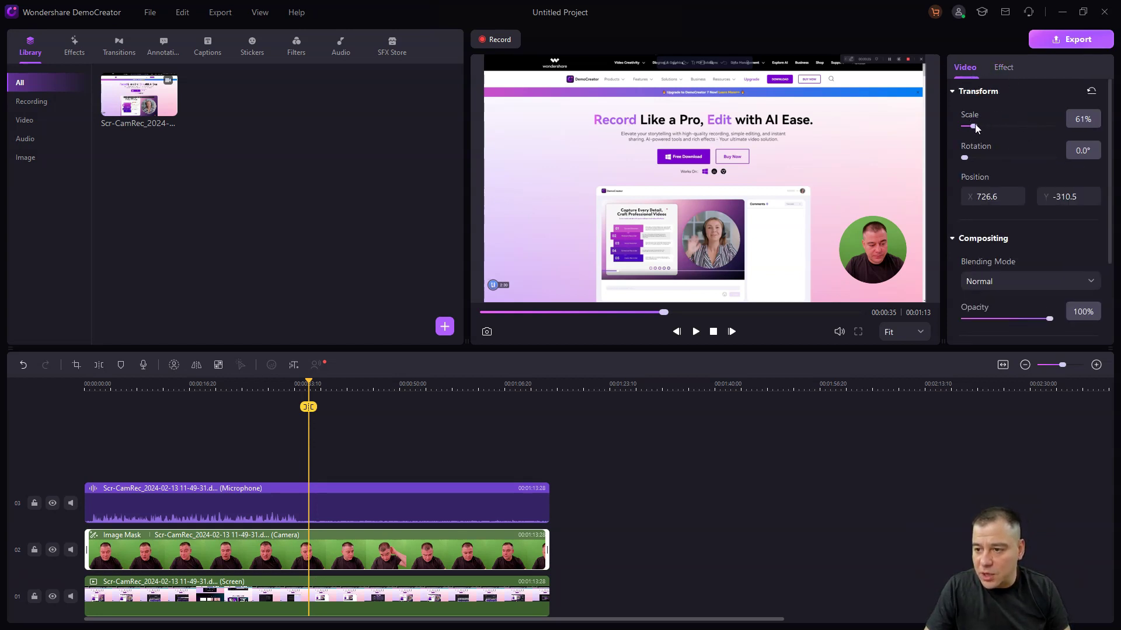
{"action": "left_click_drag", "start_coordinate": [973, 126], "coordinate": [960, 159]}
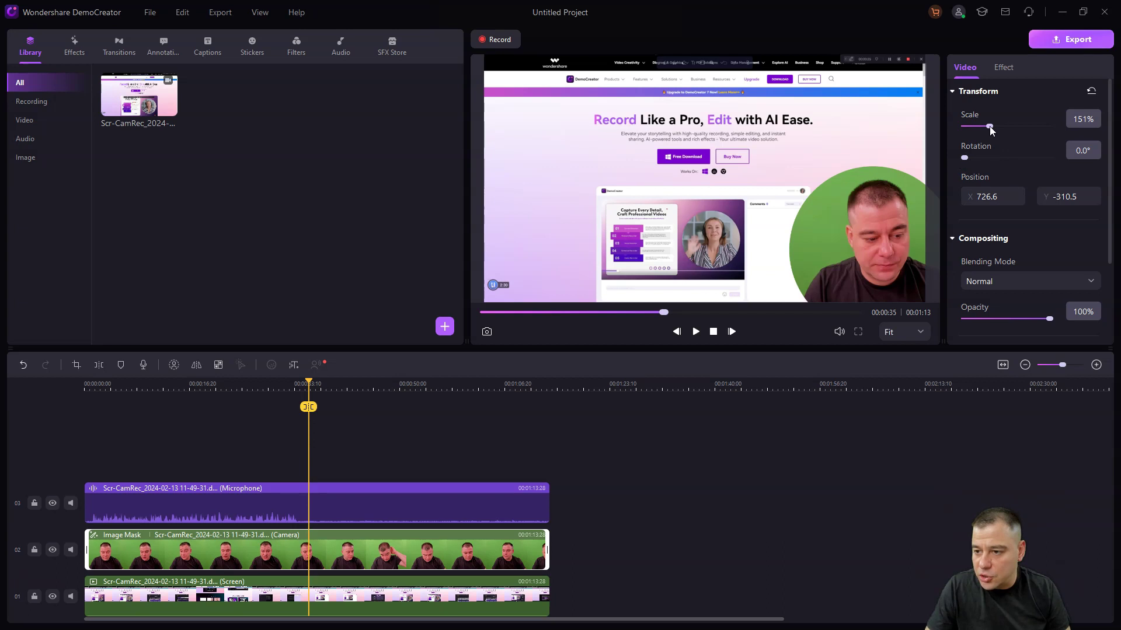
{"action": "left_click_drag", "start_coordinate": [865, 217], "coordinate": [853, 242]}
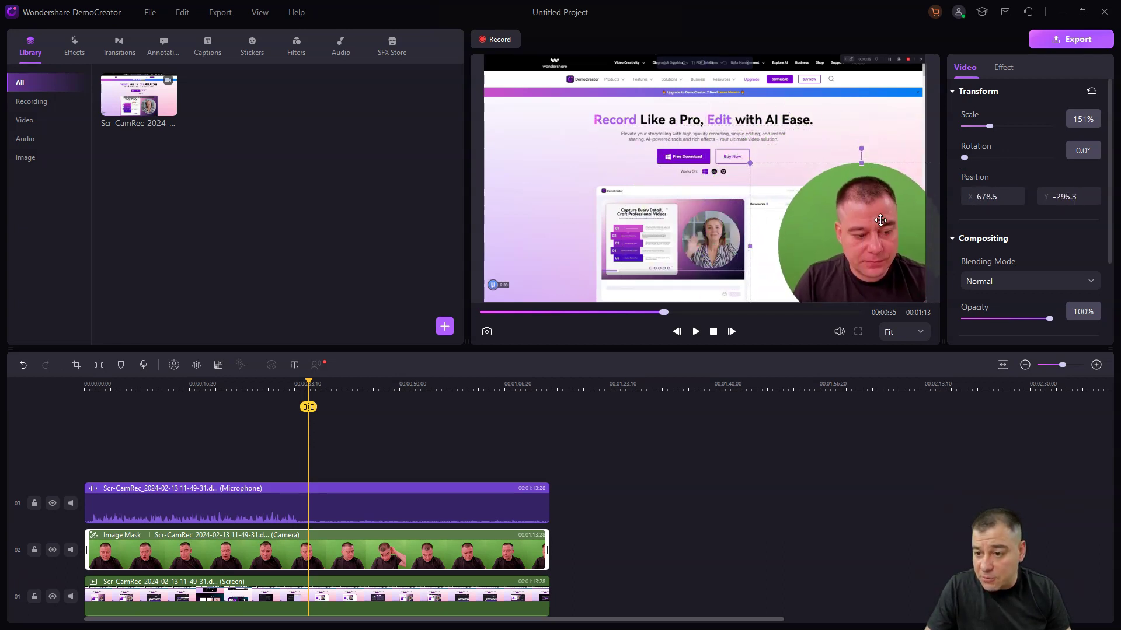
{"action": "left_click_drag", "start_coordinate": [751, 164], "coordinate": [868, 199]}
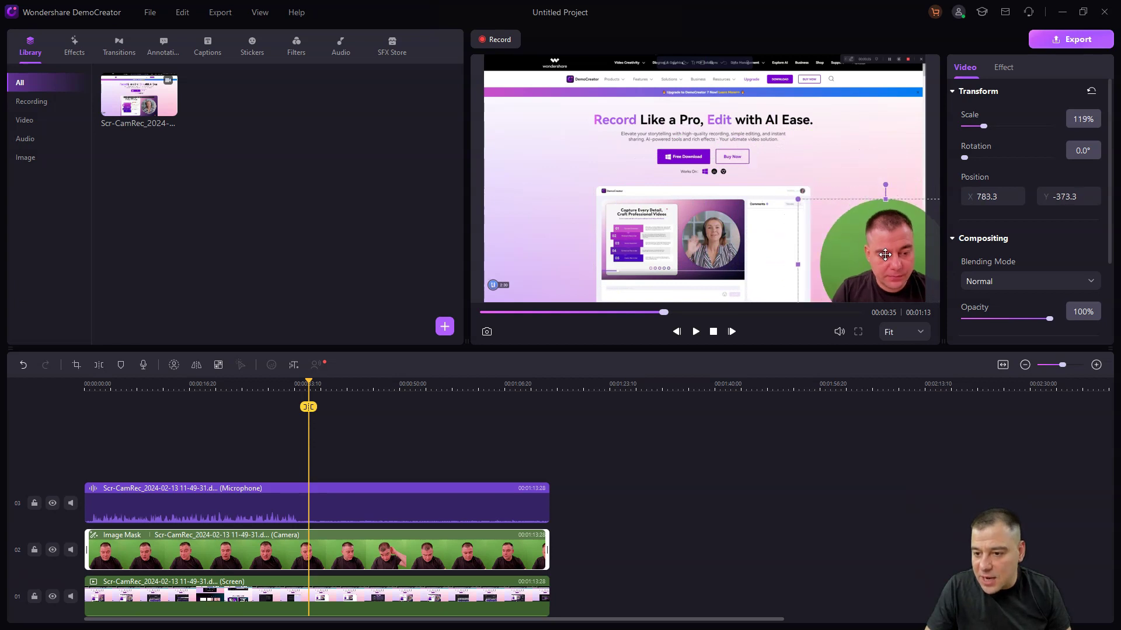
{"action": "left_click_drag", "start_coordinate": [885, 254], "coordinate": [822, 200]}
{"action": "left_click_drag", "start_coordinate": [734, 140], "coordinate": [781, 175]}
{"action": "left_click_drag", "start_coordinate": [836, 213], "coordinate": [855, 234]}
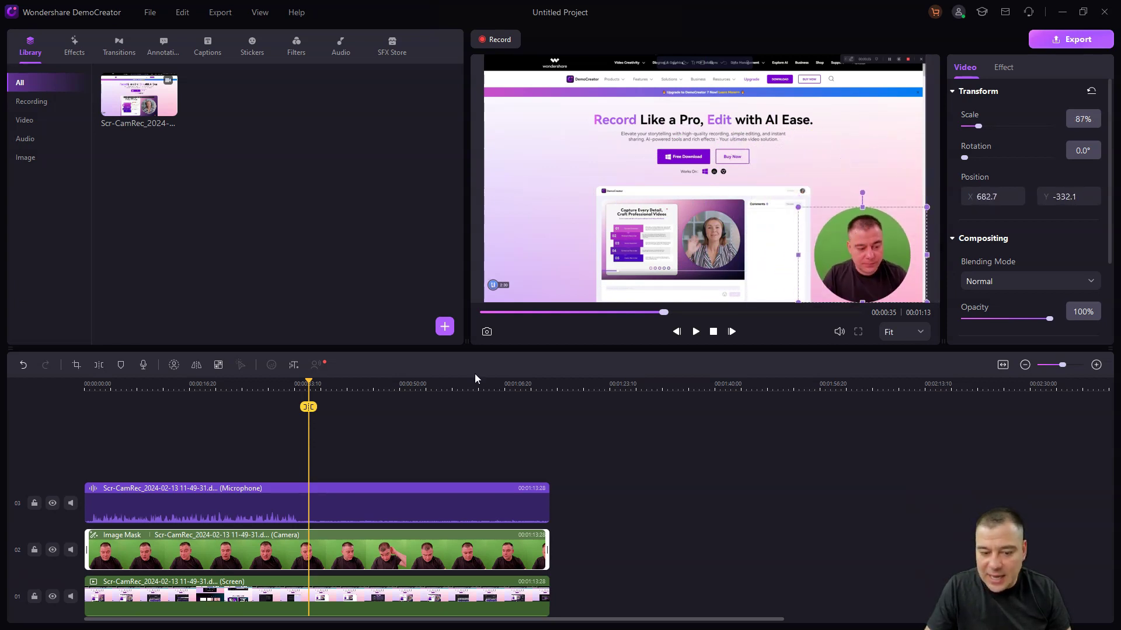
Review the screen clip's transform settings, deselect it, and bring up the MP4 1920*1080 30 fps export options
{"action": "left_click", "coordinate": [358, 595]}
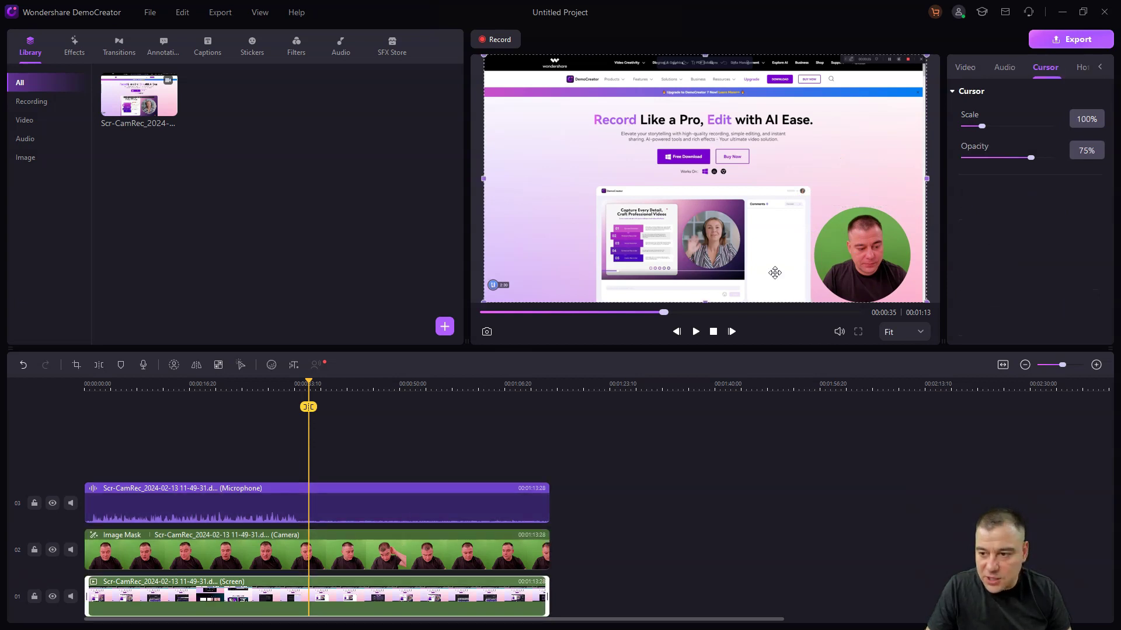
{"action": "left_click", "coordinate": [965, 67]}
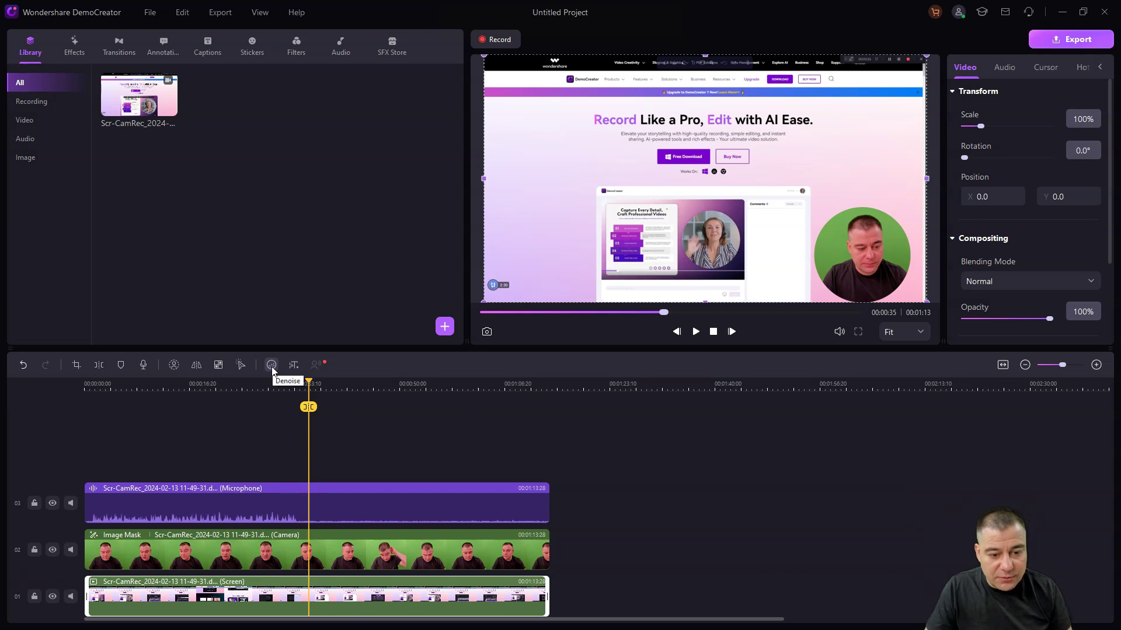
{"action": "left_click", "coordinate": [429, 438]}
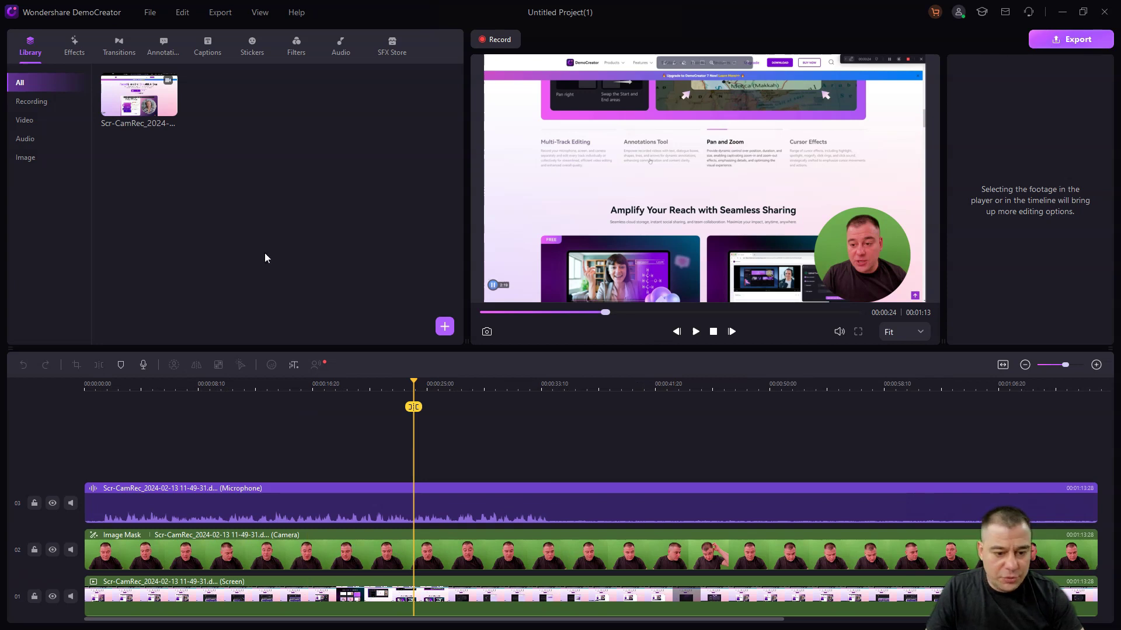
{"action": "left_click", "coordinate": [1060, 40]}
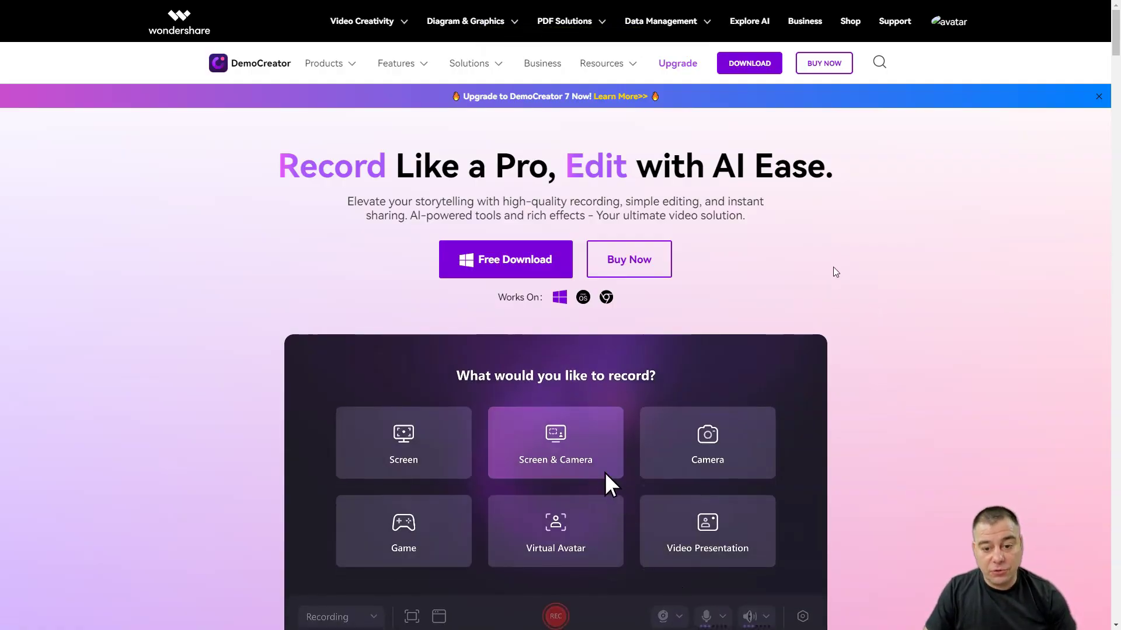
Scroll the DemoCreator homepage down to the recorder cards and back up to the hero section
{"action": "scroll", "coordinate": [842, 268], "scroll_direction": "down", "scroll_amount": 8}
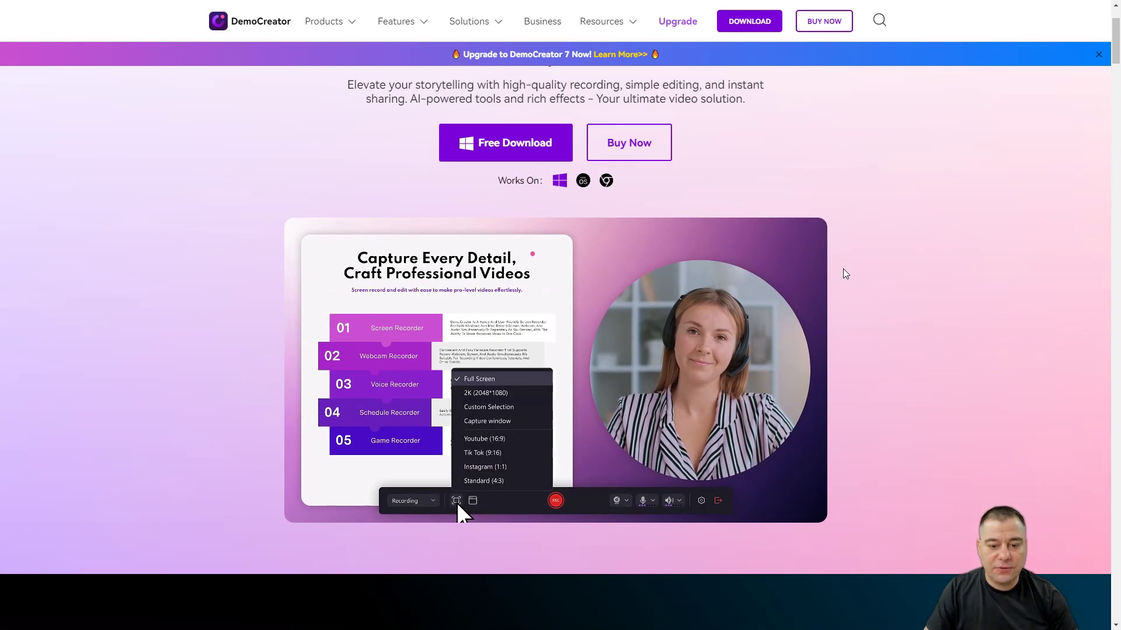
{"action": "scroll", "coordinate": [843, 266], "scroll_direction": "up", "scroll_amount": 8}
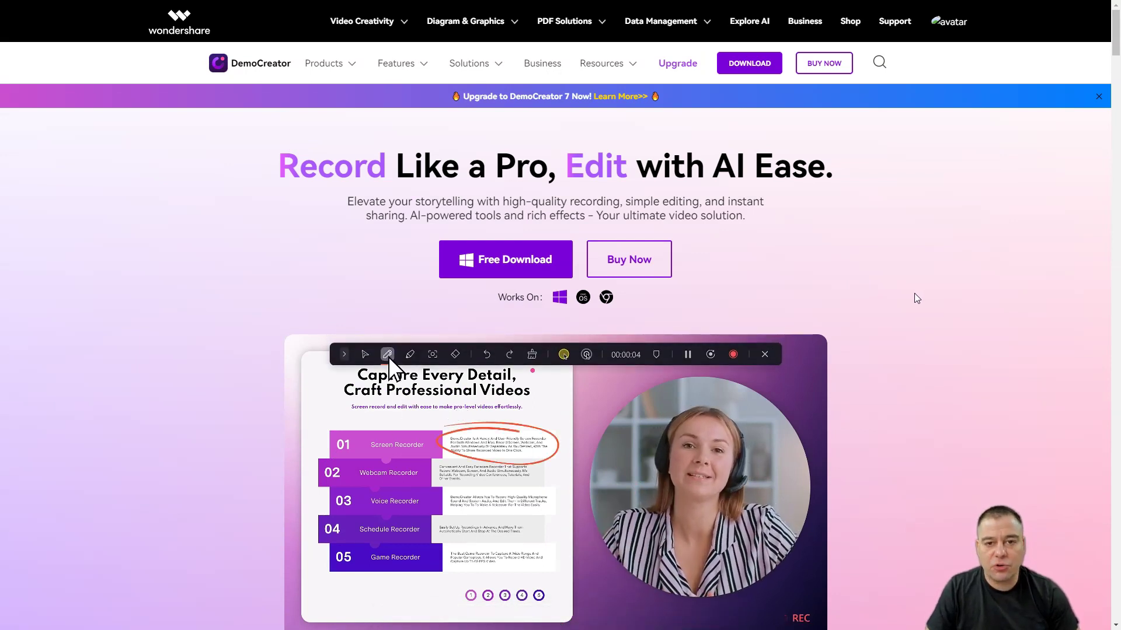
{"action": "scroll", "coordinate": [909, 293], "scroll_direction": "down", "scroll_amount": 2}
{"action": "scroll", "coordinate": [907, 293], "scroll_direction": "down", "scroll_amount": 10}
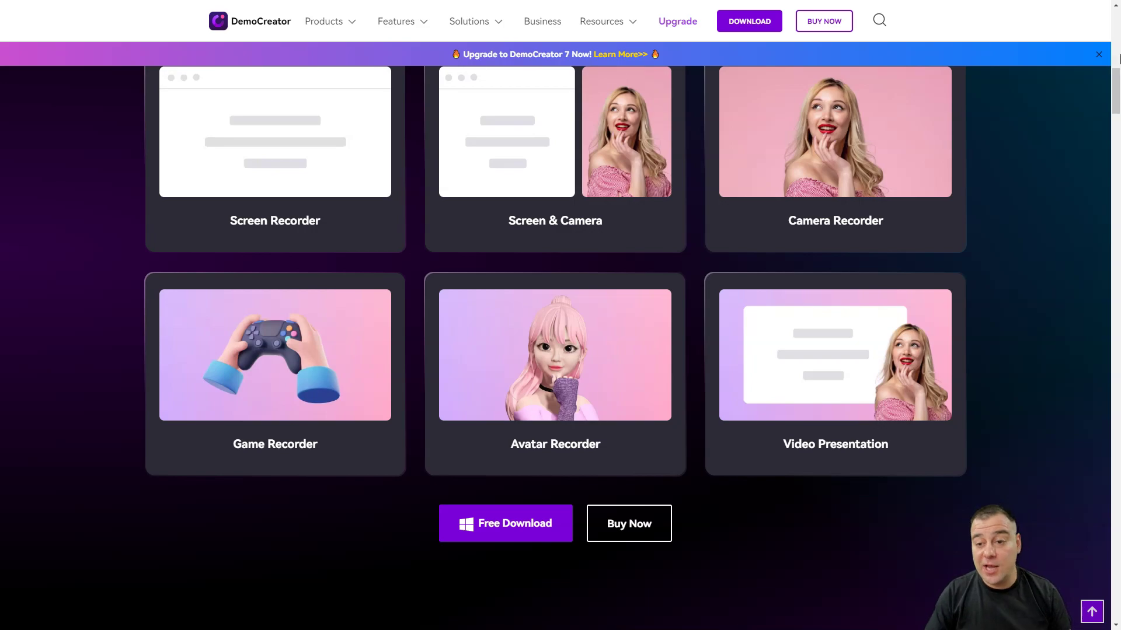
{"action": "scroll", "coordinate": [895, 264], "scroll_direction": "up", "scroll_amount": 15}
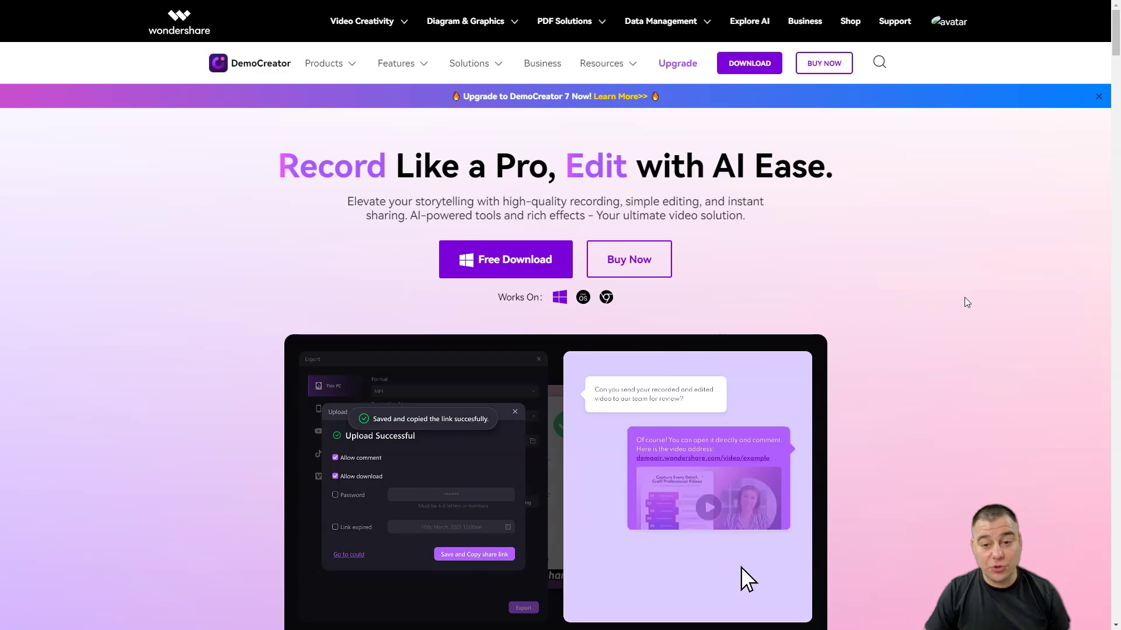